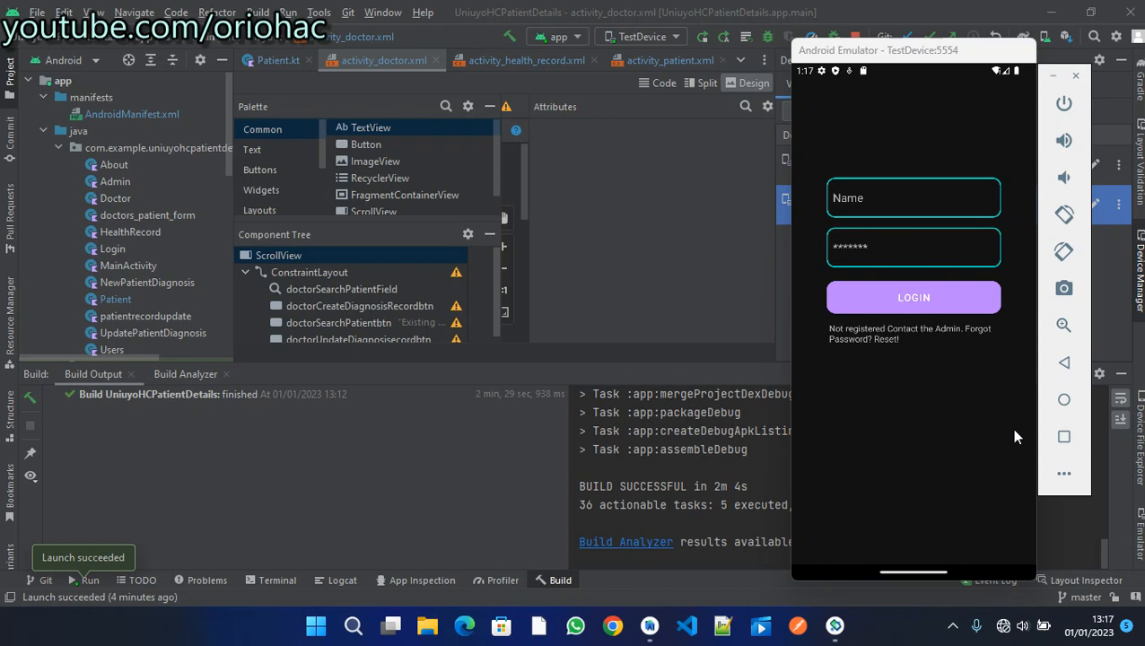
- Log into the app and request health records, which fails with 'No fingerprints enrolled'
{"action": "left_click", "coordinate": [960, 302]}
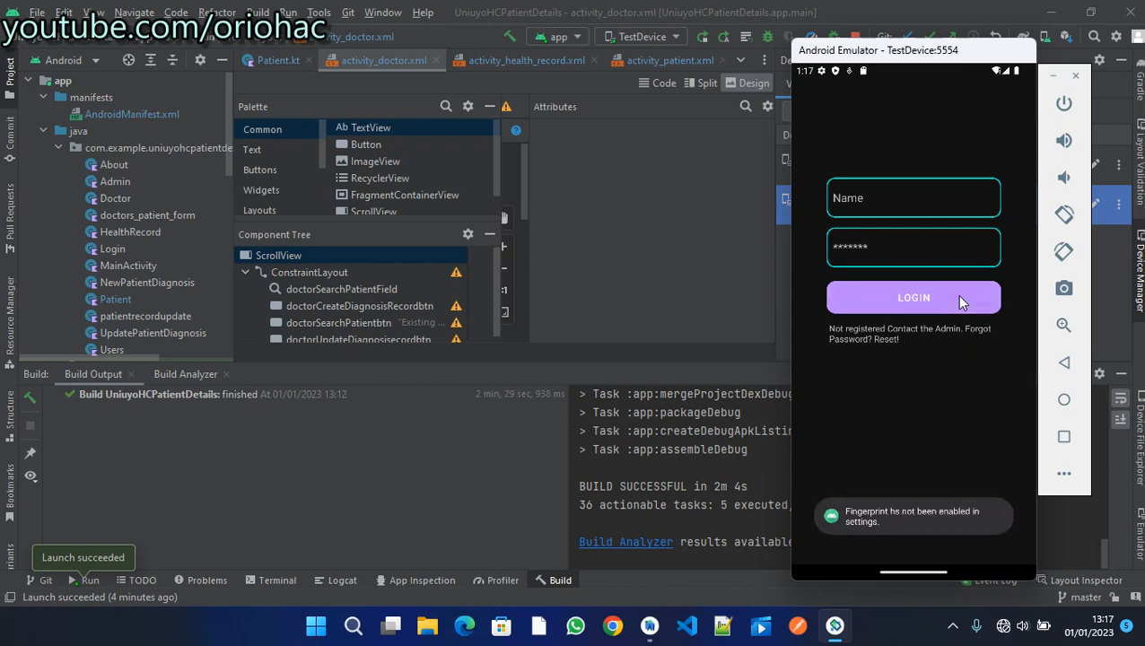
{"action": "left_click", "coordinate": [959, 297]}
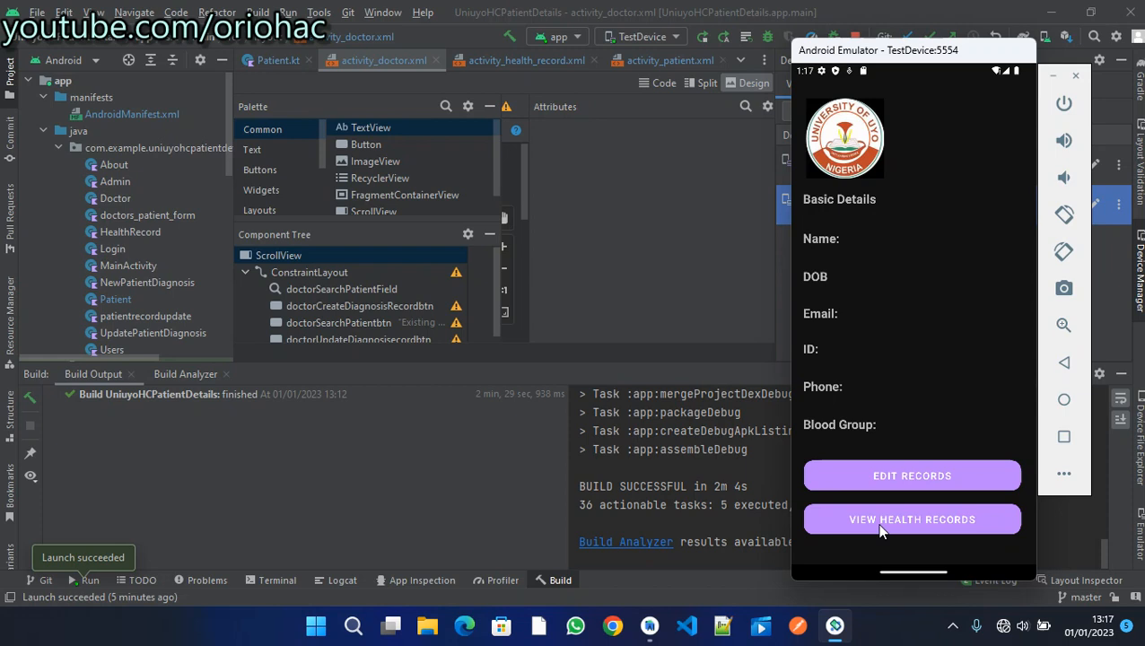
{"action": "left_click", "coordinate": [879, 531]}
- Swipe the notification shade down and up, then launch Settings from the app drawer
{"action": "left_click_drag", "start_coordinate": [944, 512], "coordinate": [952, 572]}
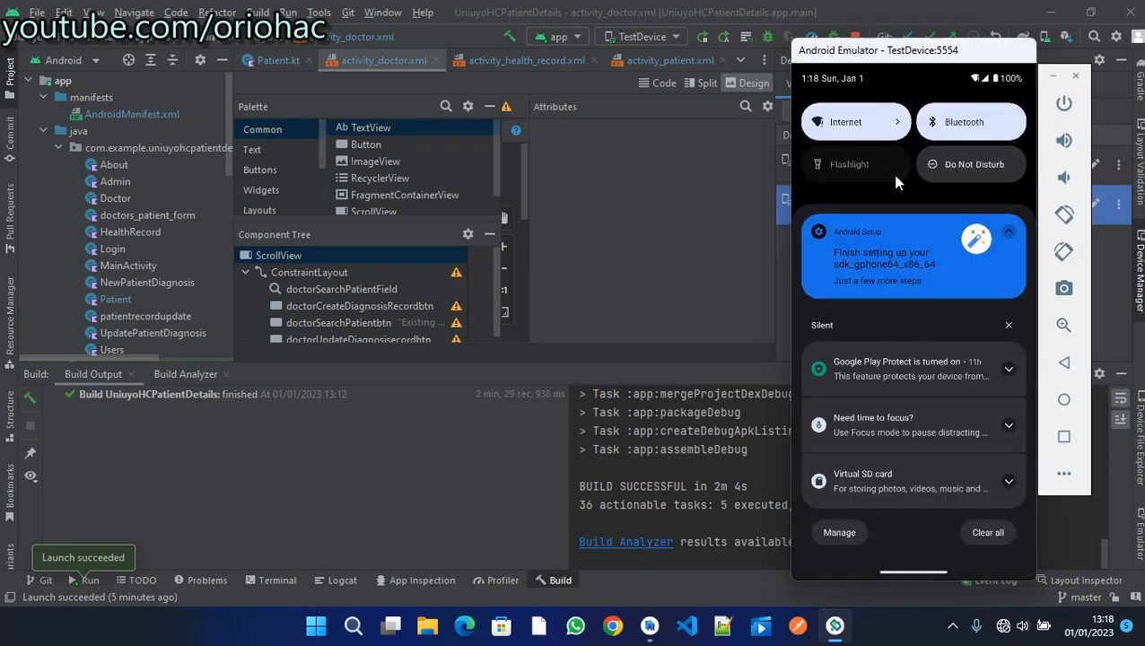
{"action": "left_click_drag", "start_coordinate": [904, 180], "coordinate": [907, 77]}
{"action": "left_click_drag", "start_coordinate": [919, 180], "coordinate": [916, 126]}
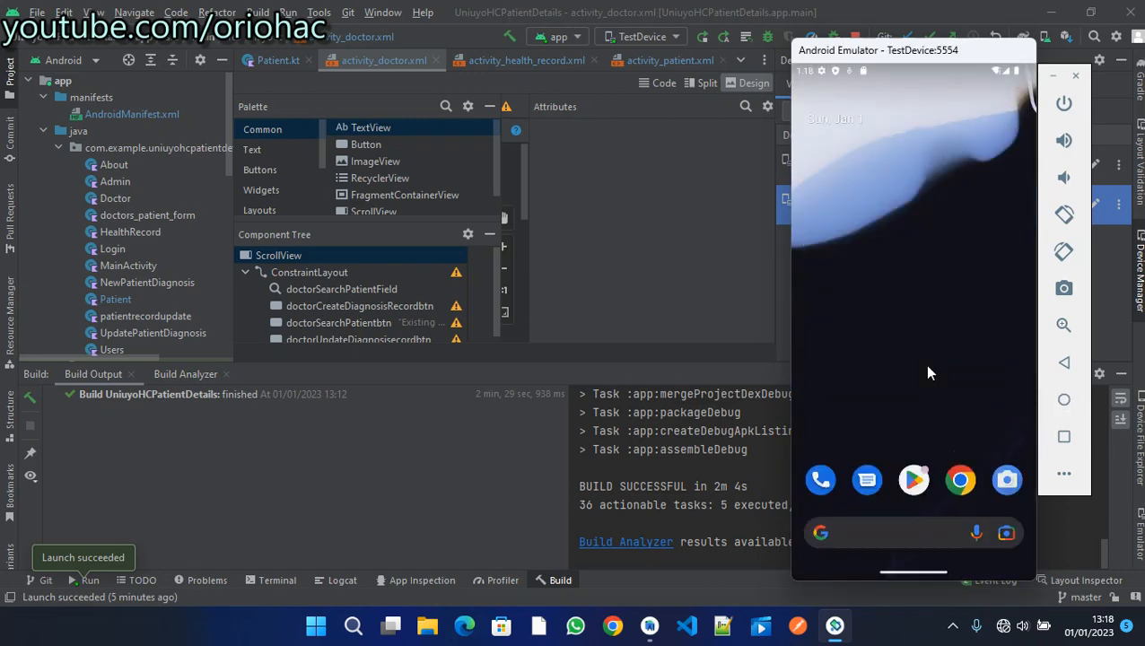
{"action": "scroll", "coordinate": [913, 502], "scroll_direction": "down", "scroll_amount": 5}
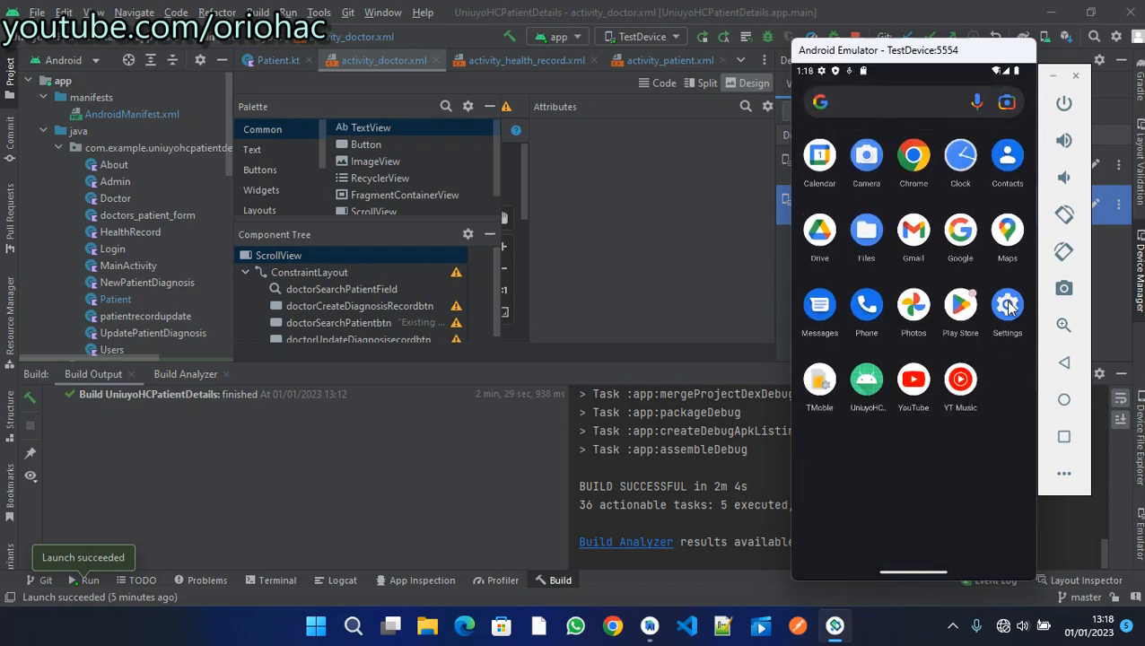
{"action": "left_click", "coordinate": [1009, 307]}
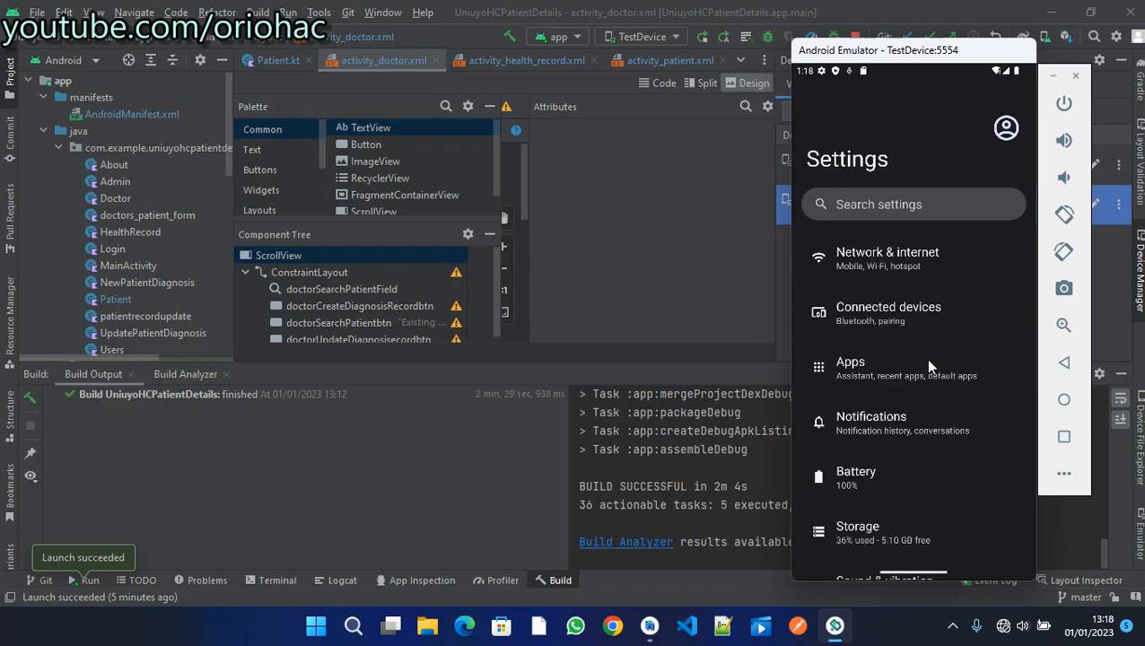
- Scroll the Settings list and open the Security page
{"action": "scroll", "coordinate": [928, 366], "scroll_direction": "down", "scroll_amount": 10}
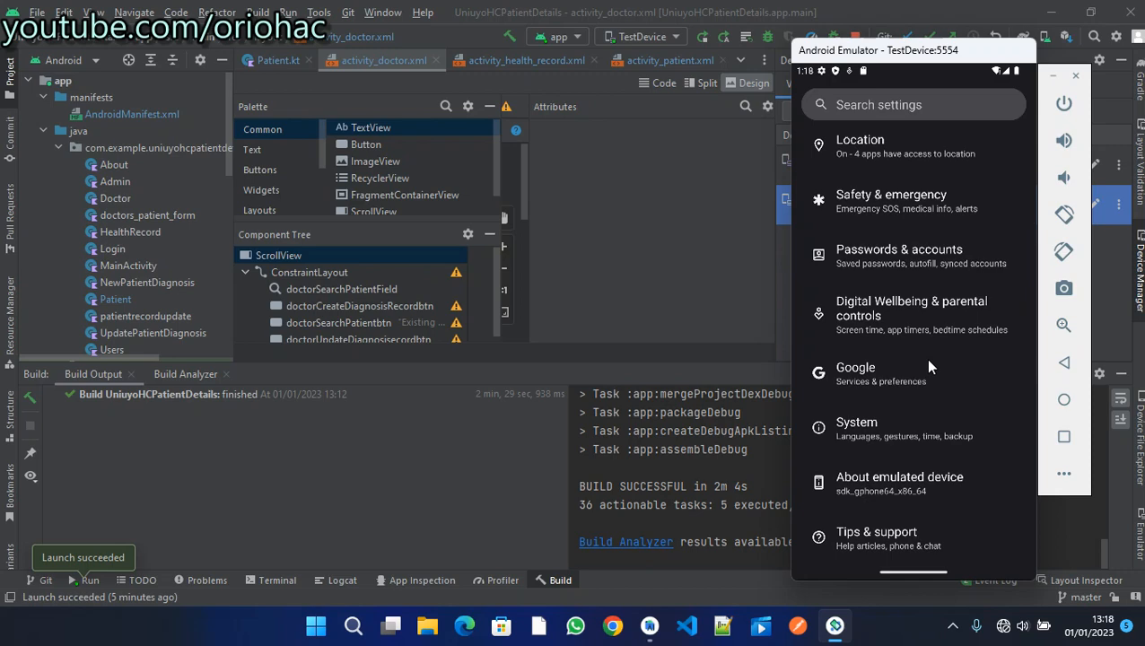
{"action": "key", "text": "Down"}
{"action": "key", "text": "Down"}
{"action": "key", "text": "Down"}
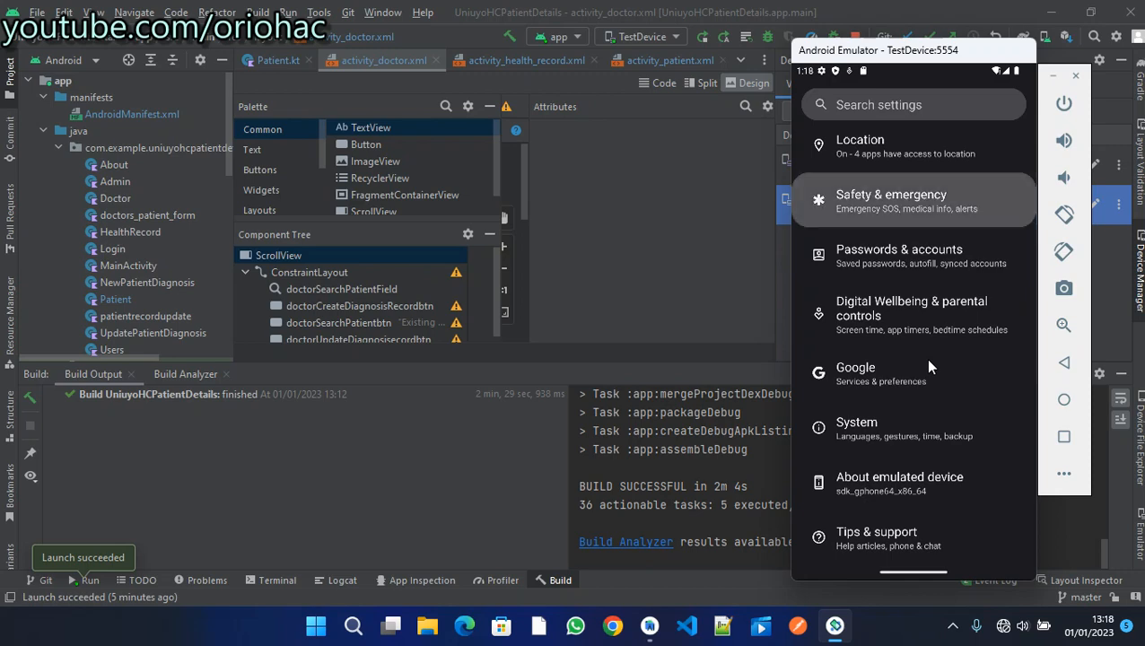
{"action": "key", "text": "Up"}
{"action": "key", "text": "Up"}
{"action": "key", "text": "Up"}
{"action": "key", "text": "Up"}
{"action": "key", "text": "Up"}
{"action": "key", "text": "Up"}
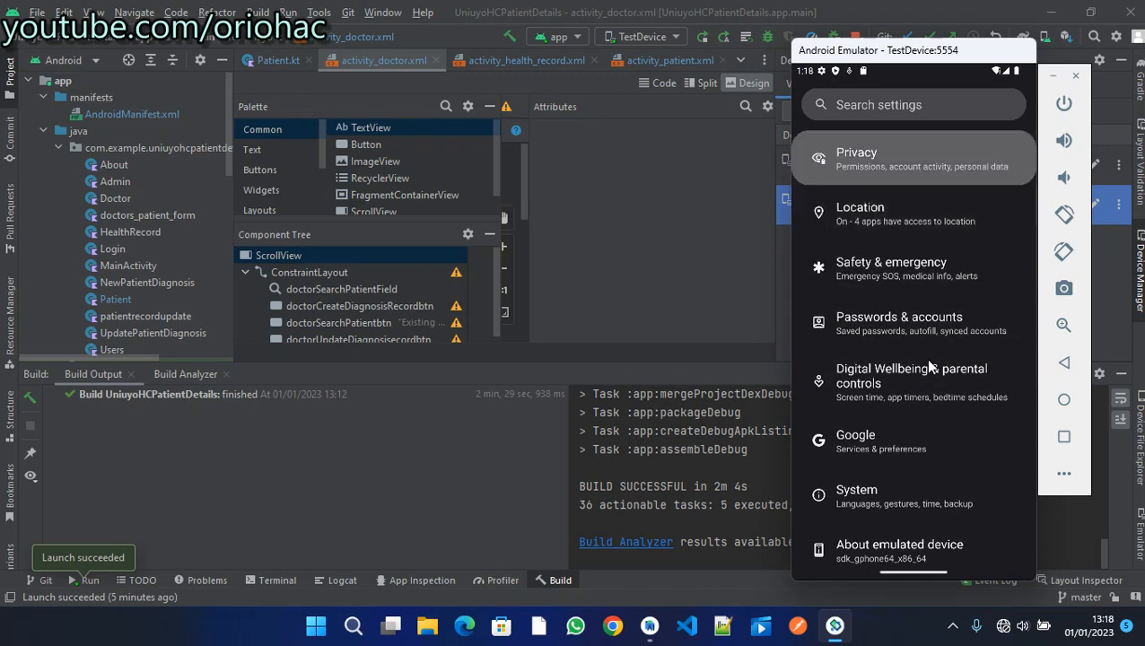
{"action": "key", "text": "Down"}
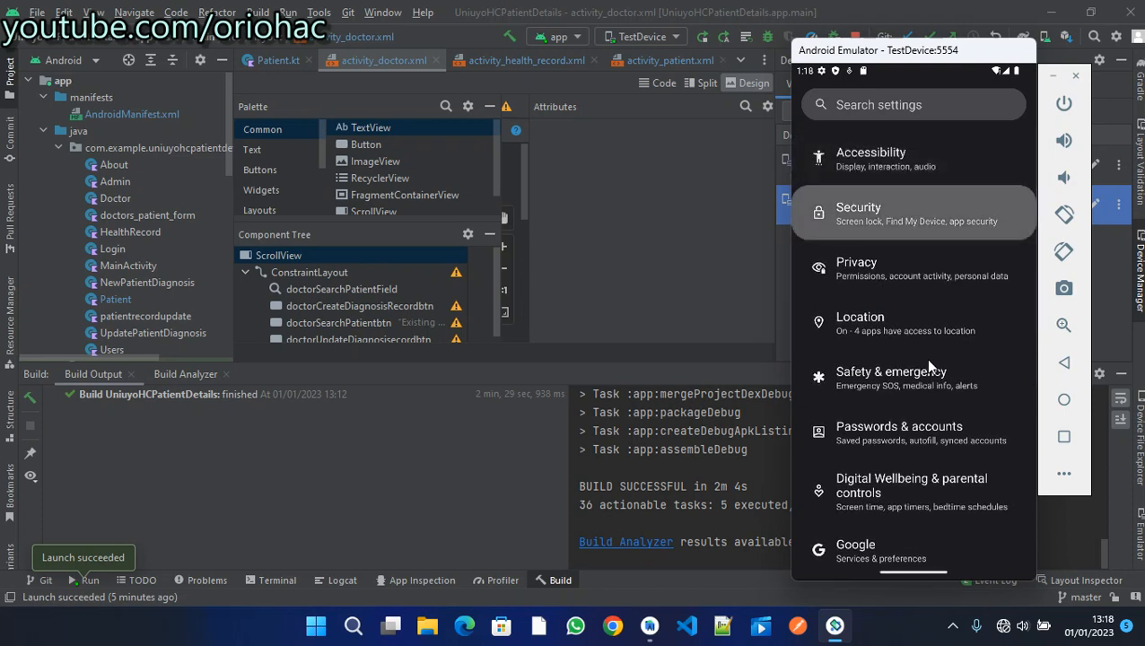
{"action": "key", "text": "Return"}
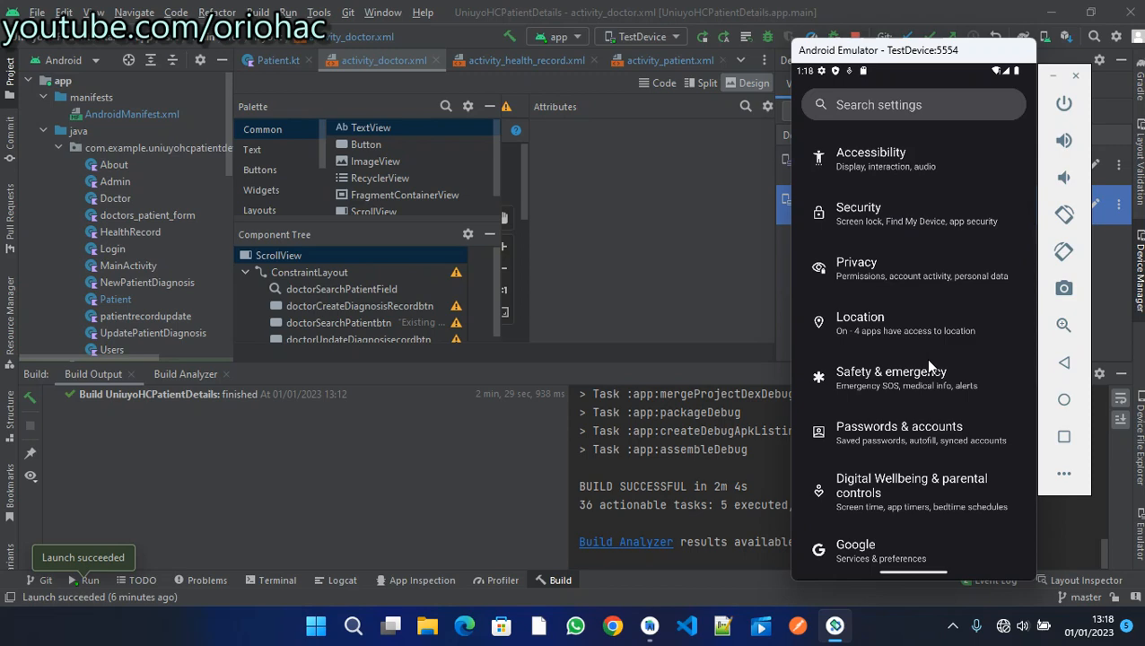
{"action": "key", "text": "Return"}
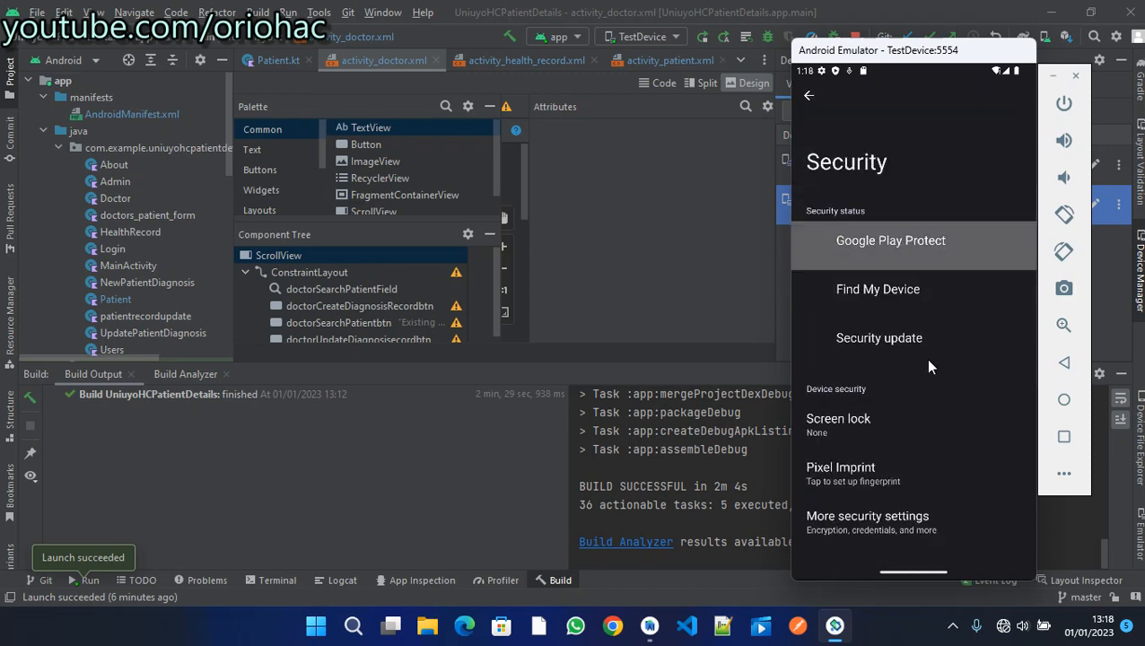
- Select Pixel Imprint in Security settings to begin fingerprint setup
{"action": "key", "text": "Down"}
{"action": "key", "text": "Down"}
{"action": "key", "text": "Down"}
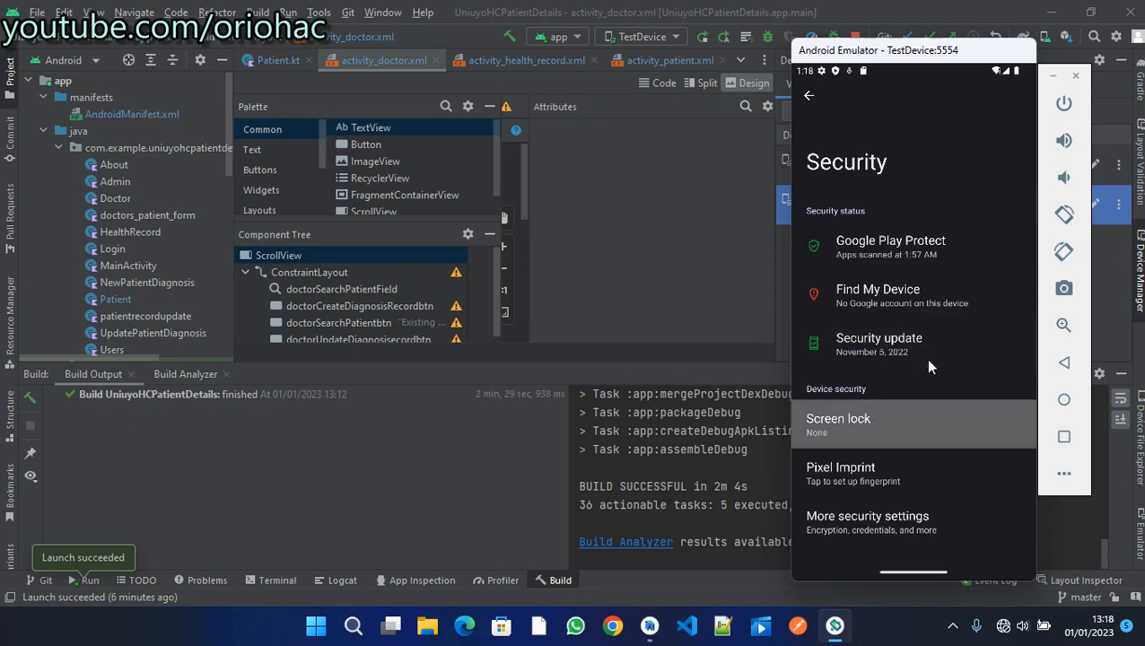
{"action": "key", "text": "Down"}
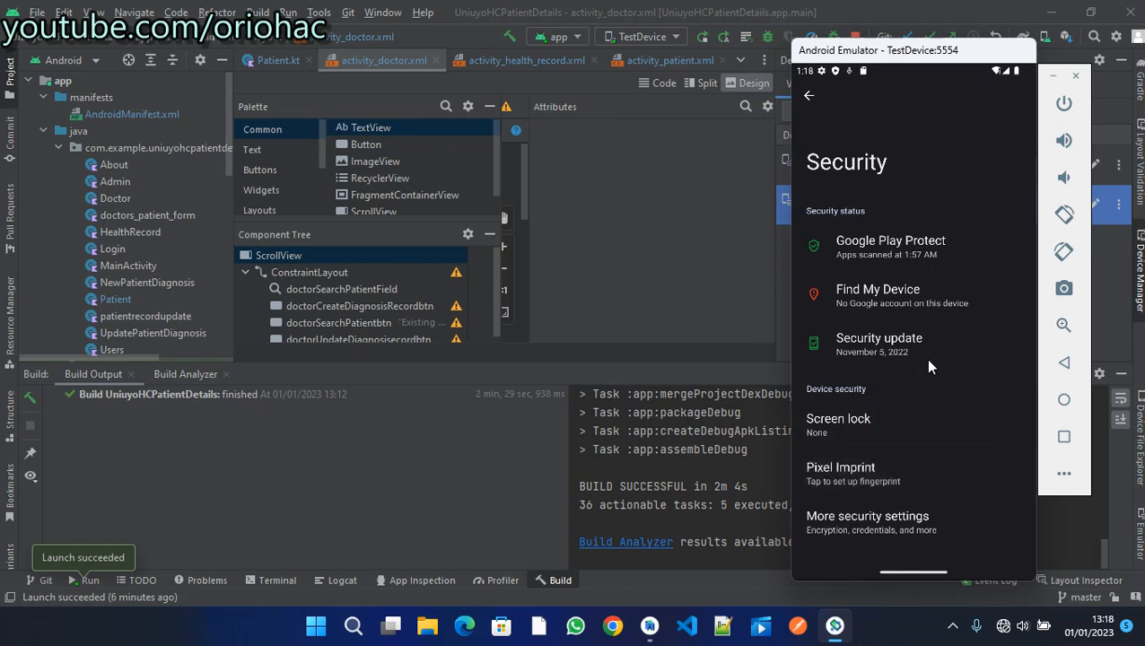
{"action": "key", "text": "Return"}
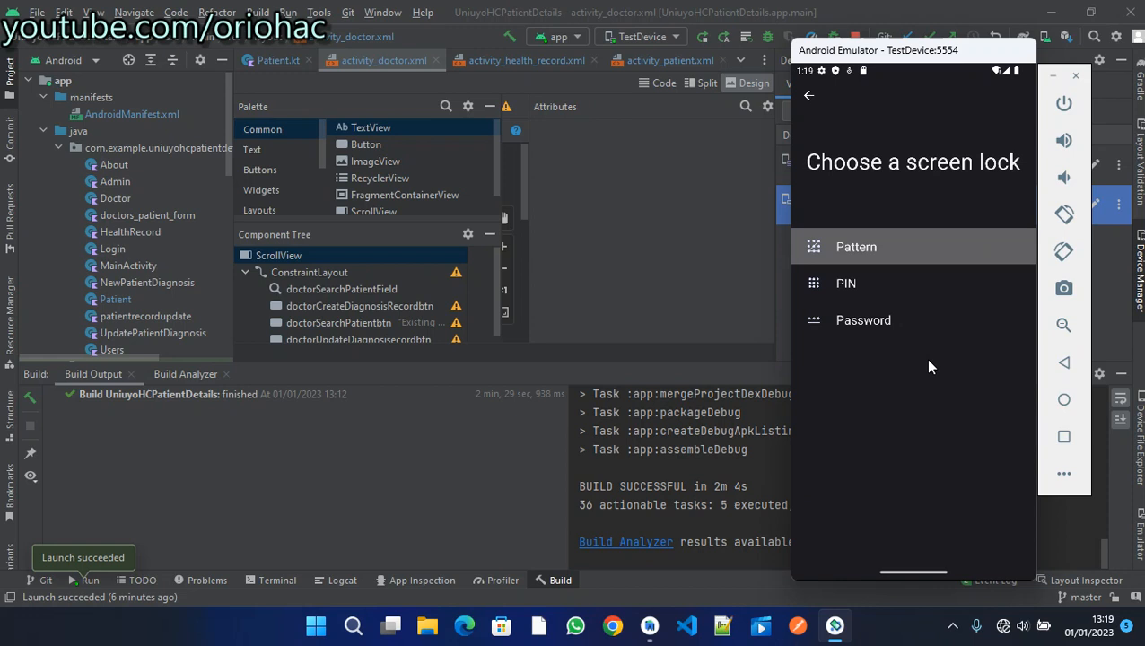
- Try the PIN screen lock, then back out to the lock choices
{"action": "left_click", "coordinate": [901, 284]}
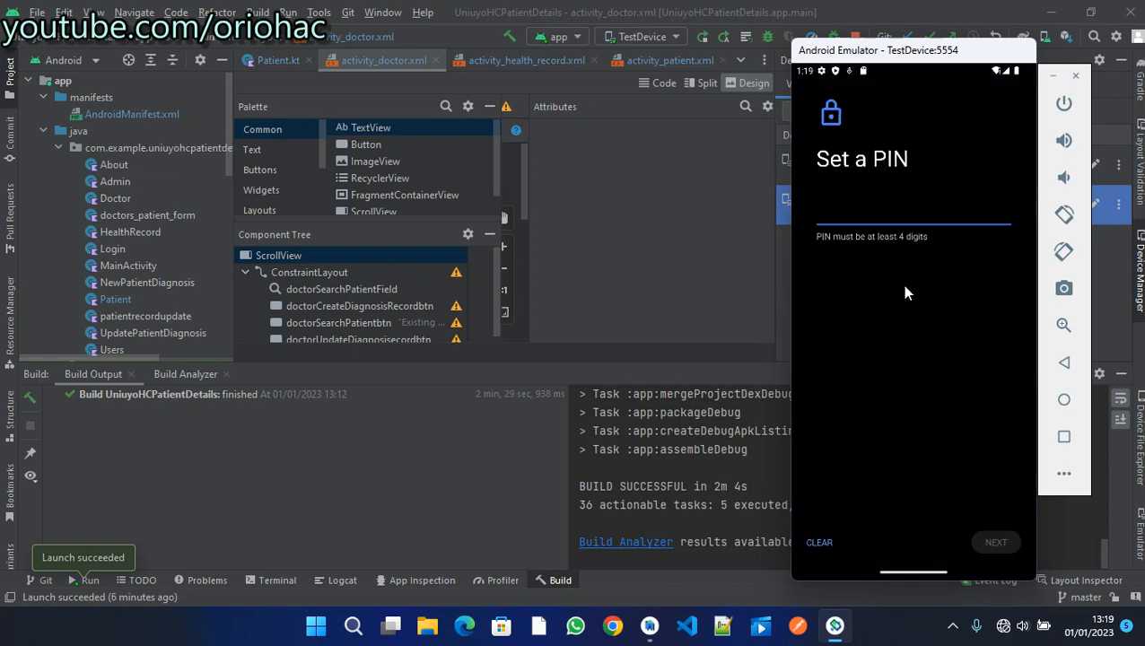
{"action": "left_click", "coordinate": [819, 543]}
{"action": "left_click", "coordinate": [823, 545]}
{"action": "left_click", "coordinate": [1066, 364]}
{"action": "left_click", "coordinate": [1063, 365]}
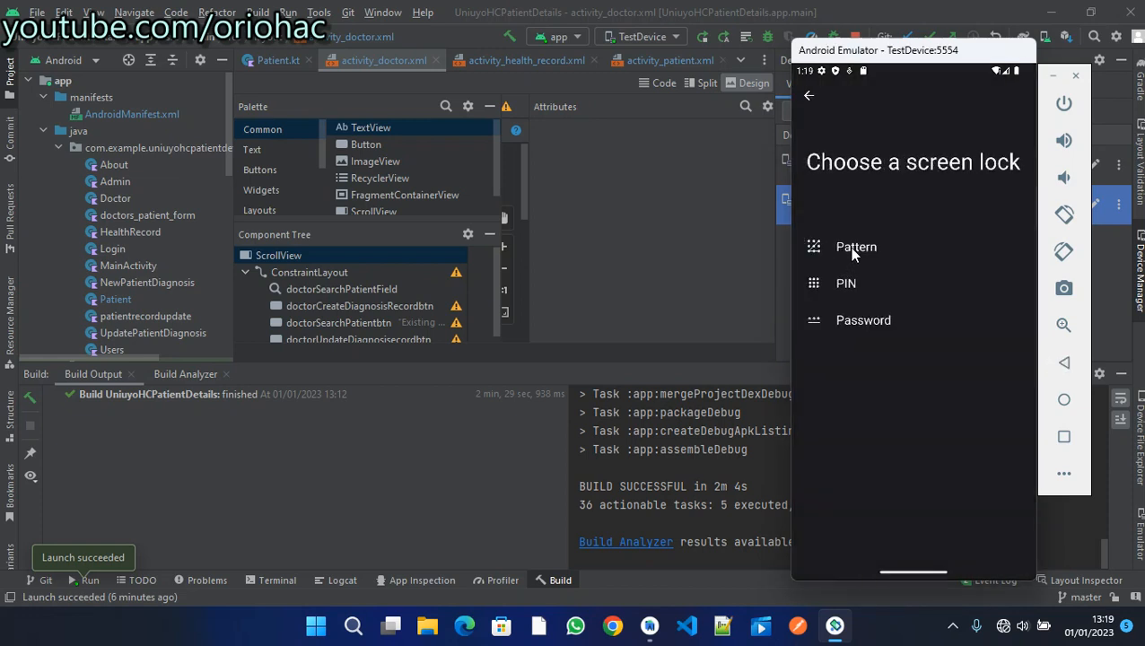
- Choose Pattern, then draw and confirm a C-shaped unlock pattern
{"action": "left_click", "coordinate": [852, 249]}
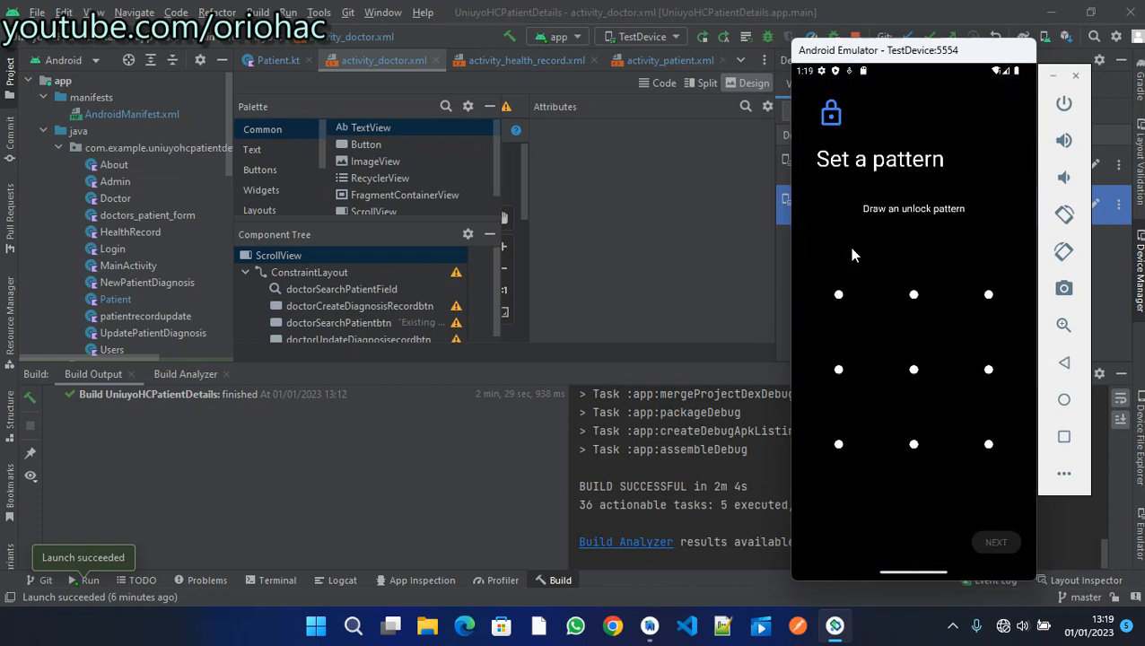
{"action": "mouse_move", "coordinate": [866, 302]}
{"action": "left_mouse_down"}
{"action": "mouse_move", "coordinate": [852, 303]}
{"action": "mouse_move", "coordinate": [914, 296]}
{"action": "mouse_move", "coordinate": [839, 381]}
{"action": "mouse_move", "coordinate": [933, 379]}
{"action": "left_mouse_up"}
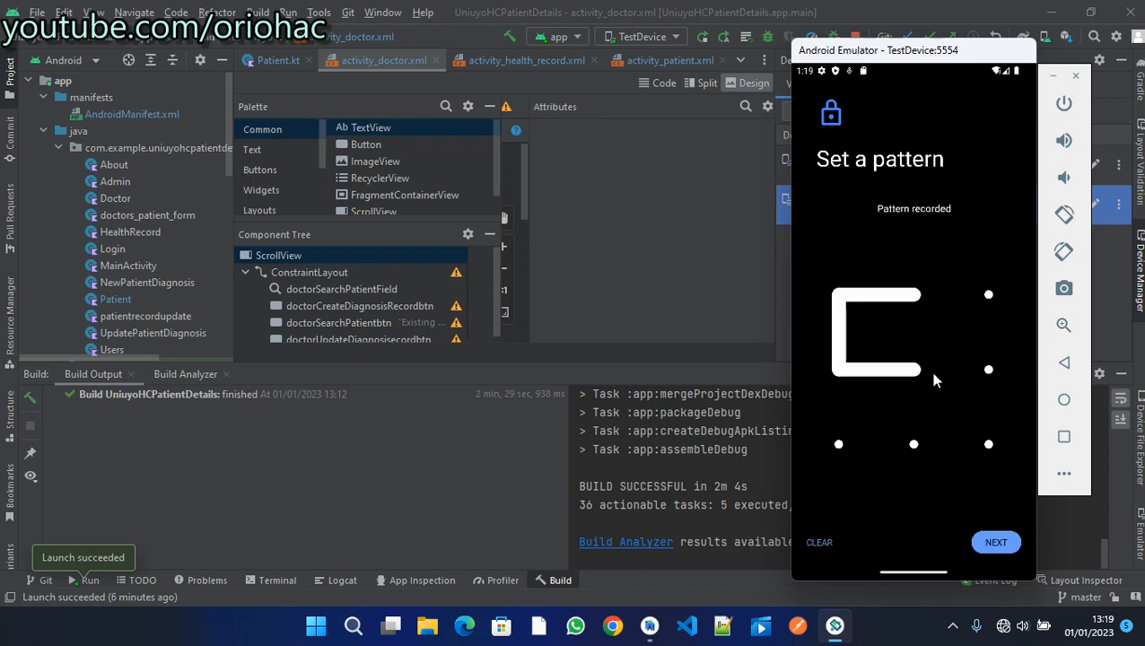
{"action": "left_click", "coordinate": [1000, 543]}
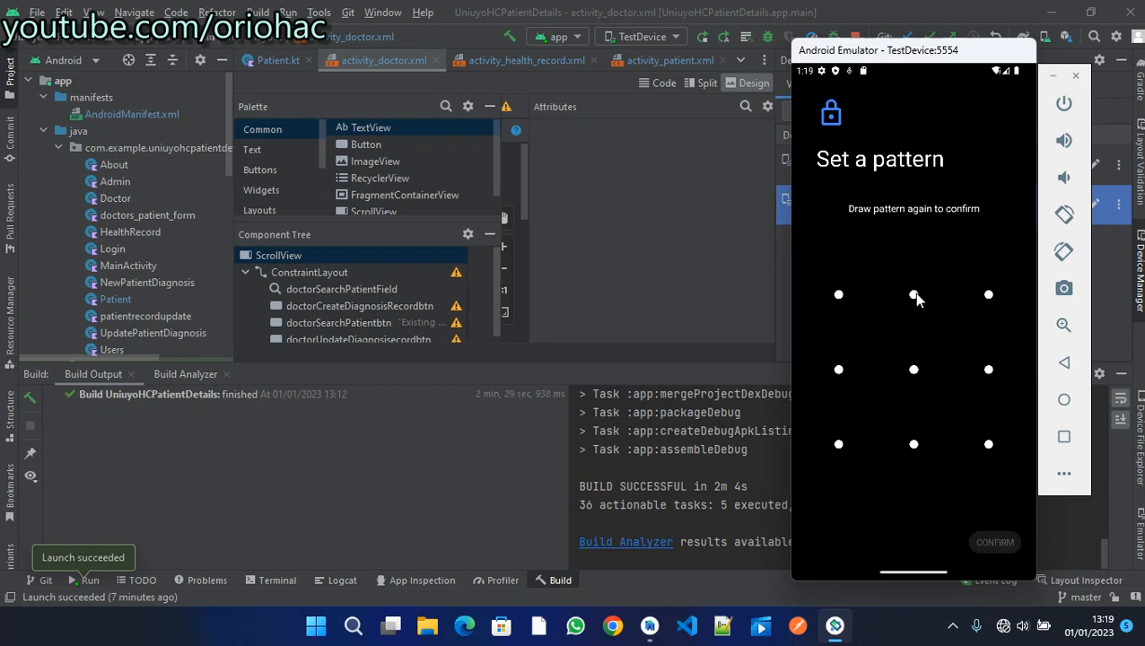
{"action": "mouse_move", "coordinate": [914, 294]}
{"action": "left_mouse_down"}
{"action": "mouse_move", "coordinate": [836, 309]}
{"action": "mouse_move", "coordinate": [886, 373]}
{"action": "mouse_move", "coordinate": [915, 373]}
{"action": "left_mouse_up"}
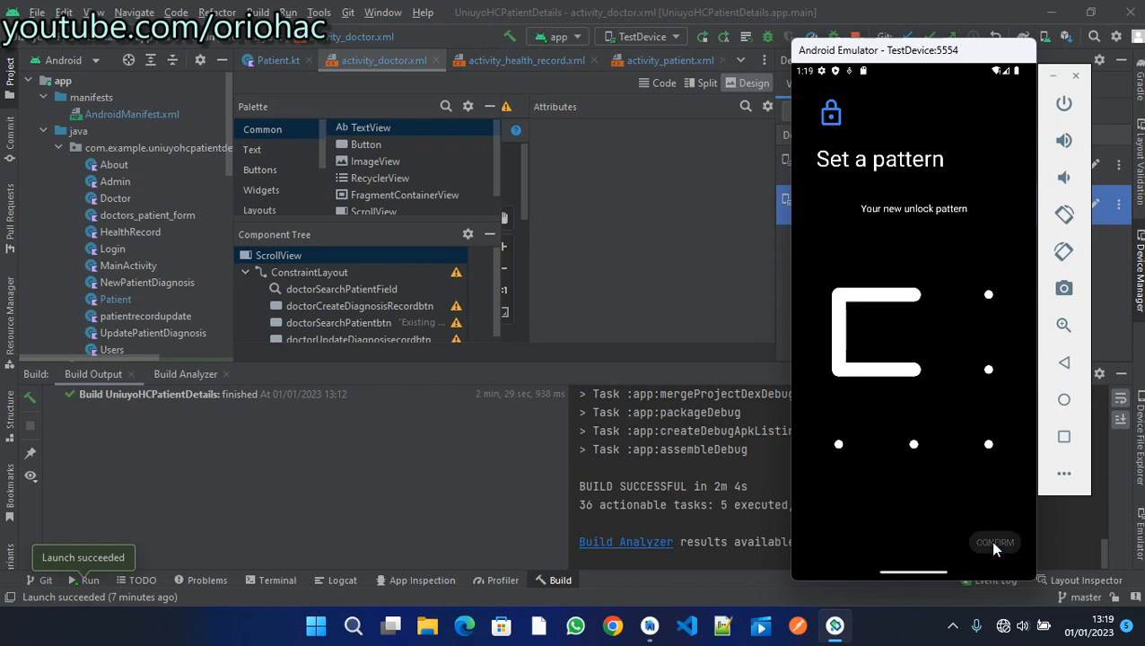
{"action": "left_click", "coordinate": [994, 543]}
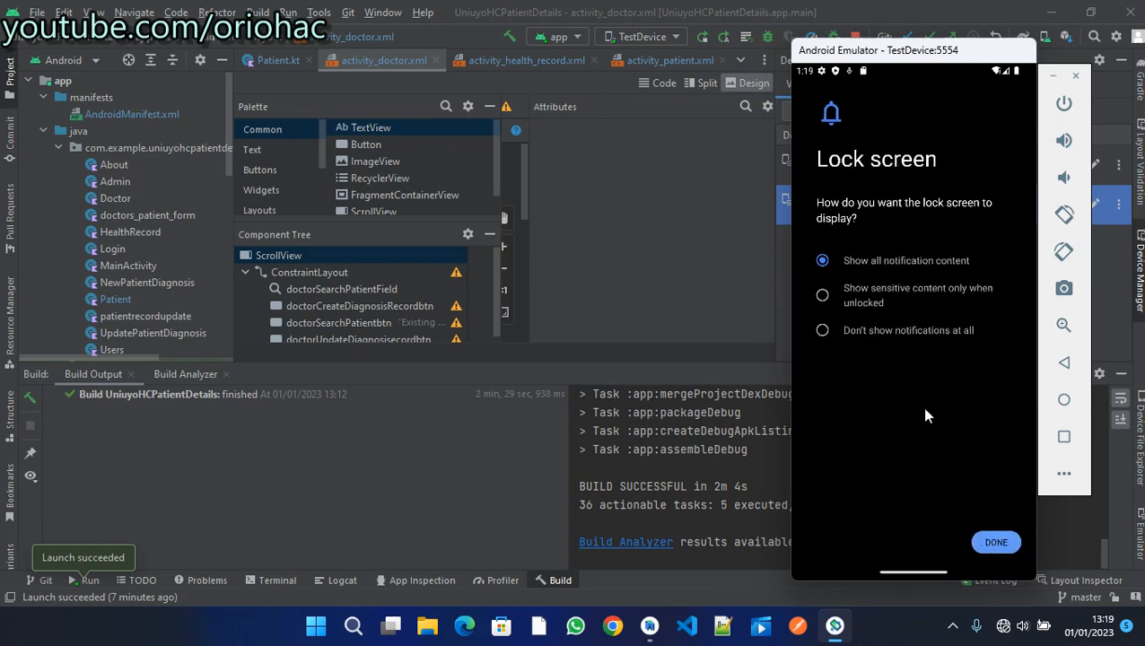
- Hide sensitive lock-screen notification content, then start adding a fingerprint
{"action": "left_click", "coordinate": [823, 297]}
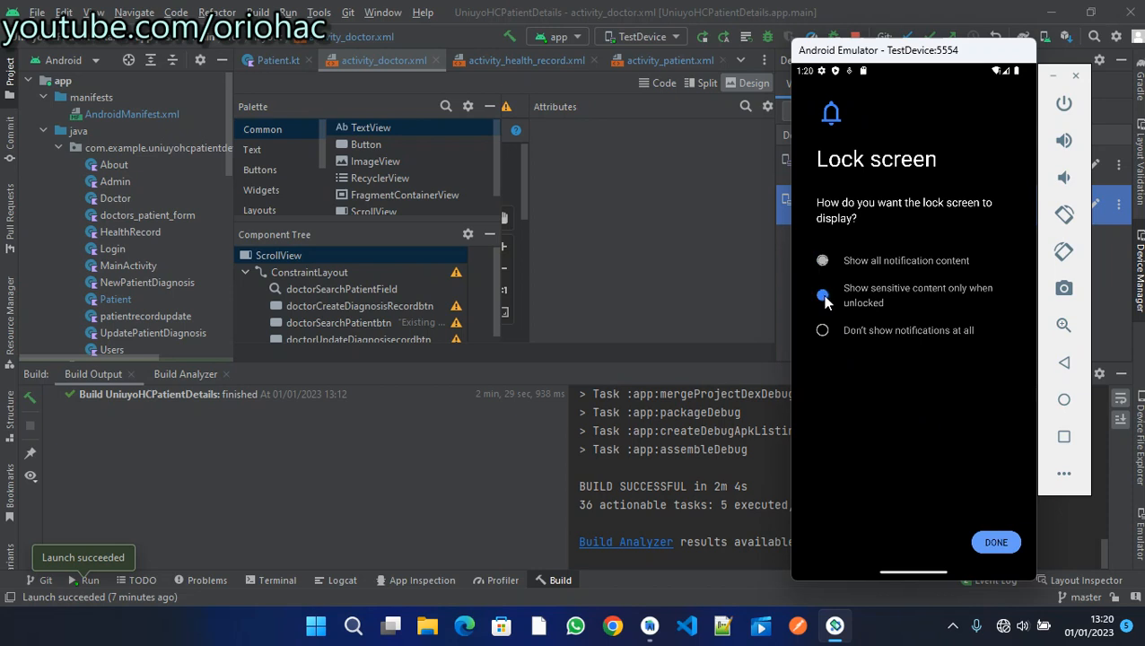
{"action": "left_click", "coordinate": [996, 543]}
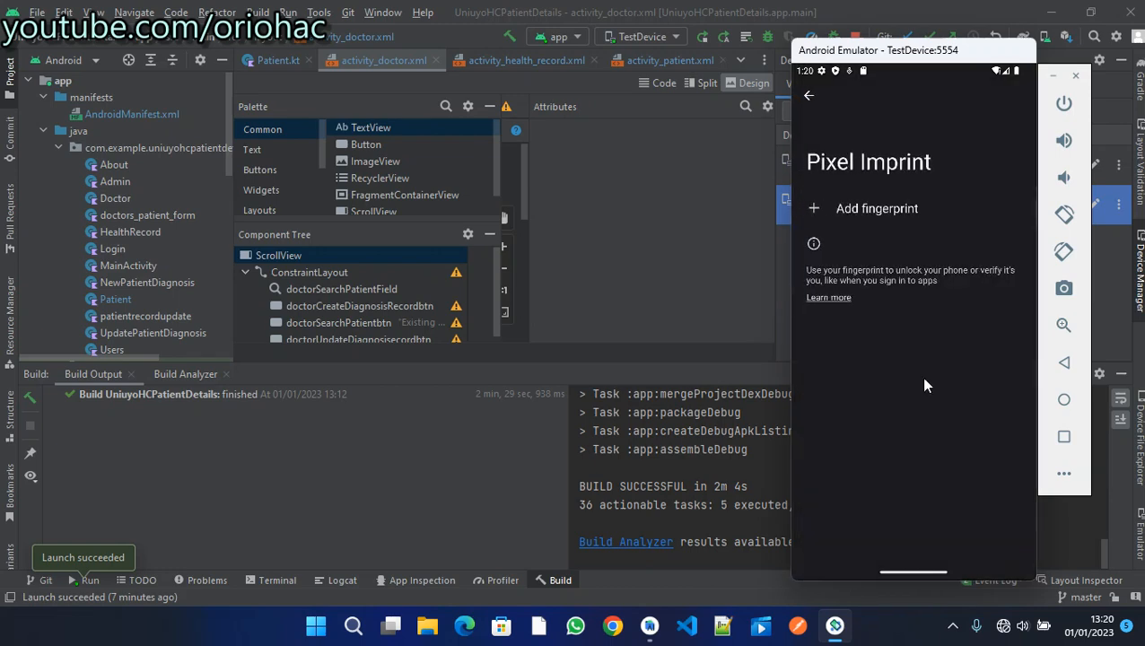
{"action": "left_click", "coordinate": [821, 203]}
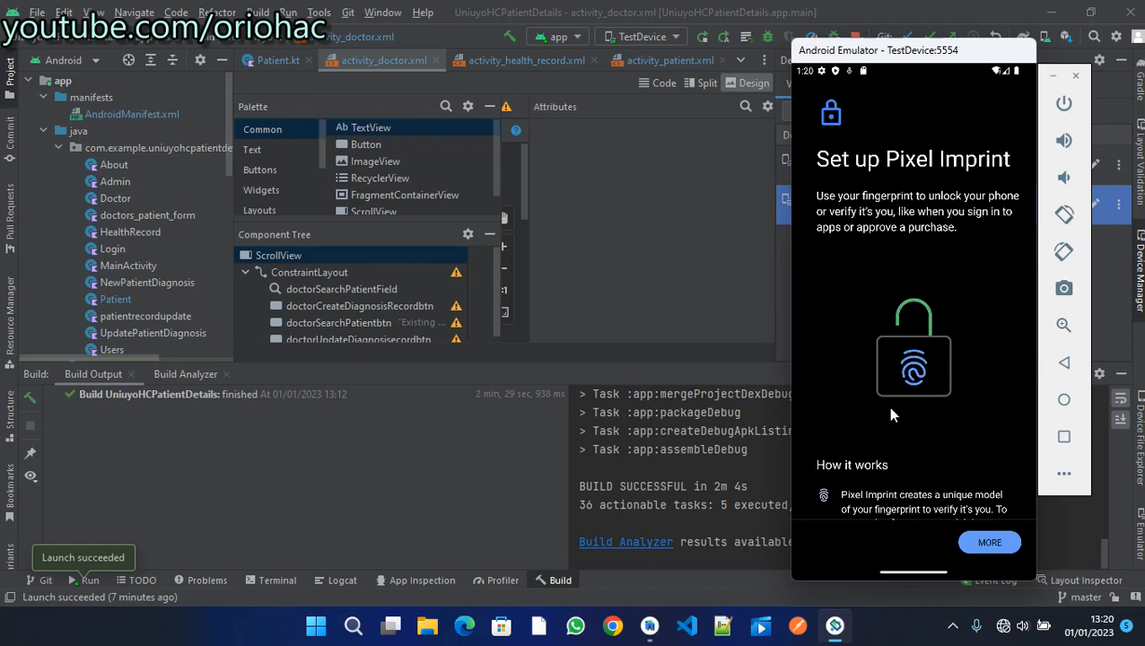
- Accept the Pixel Imprint terms and open the emulator's Extended Controls
{"action": "scroll", "coordinate": [890, 409], "scroll_direction": "down", "scroll_amount": 5}
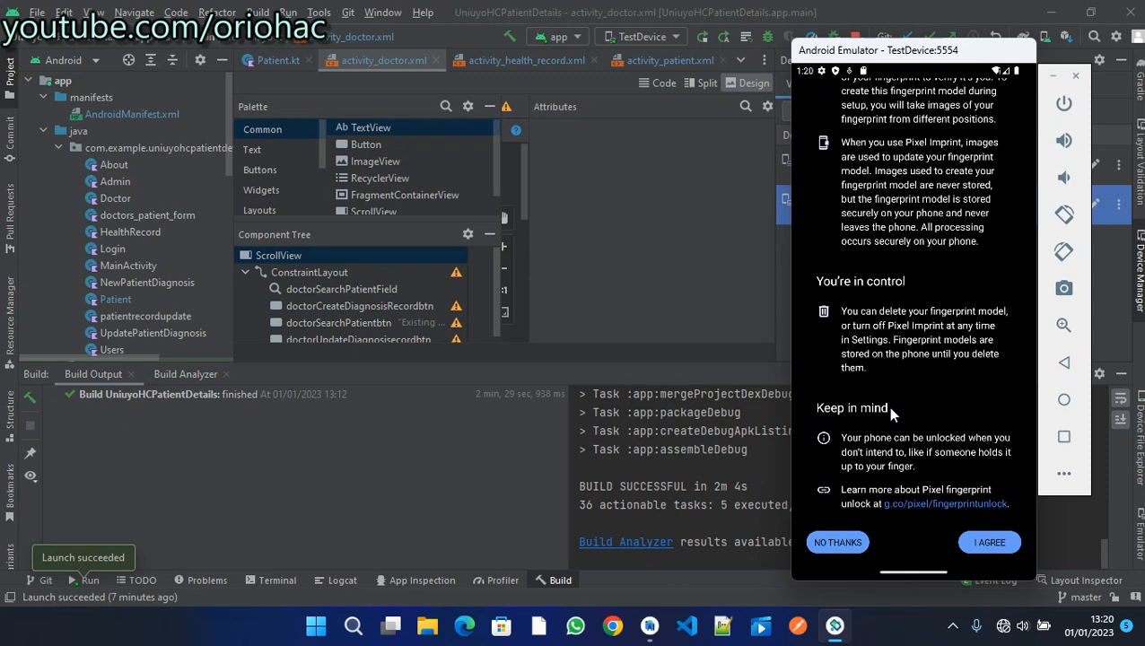
{"action": "scroll", "coordinate": [890, 411], "scroll_direction": "up", "scroll_amount": 5}
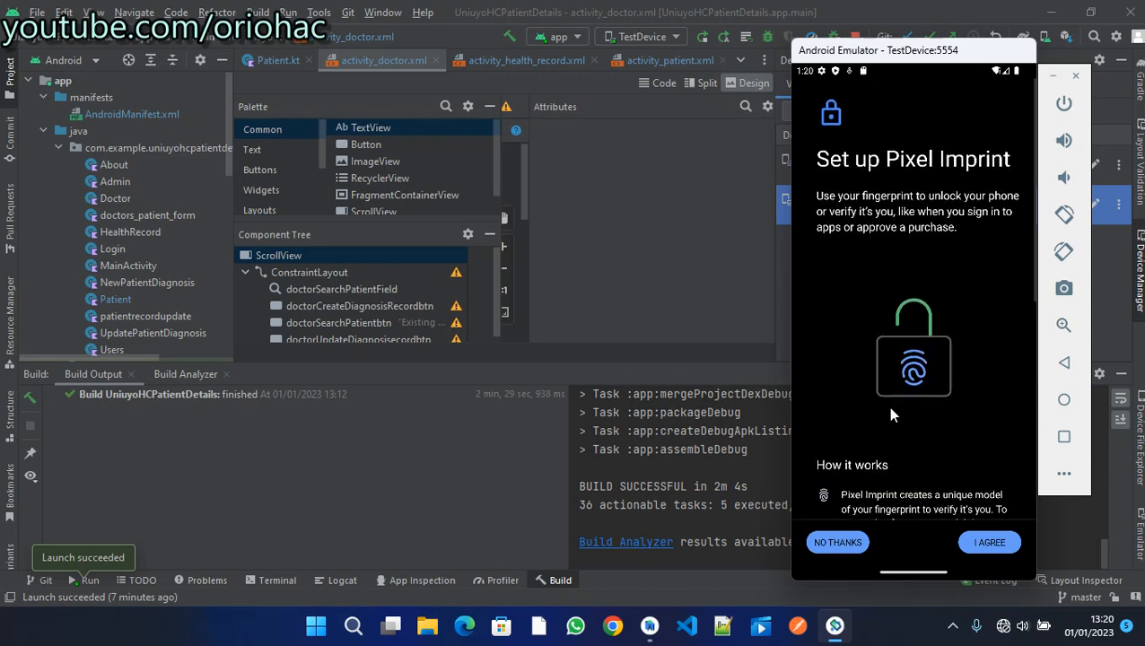
{"action": "scroll", "coordinate": [891, 414], "scroll_direction": "down", "scroll_amount": 10}
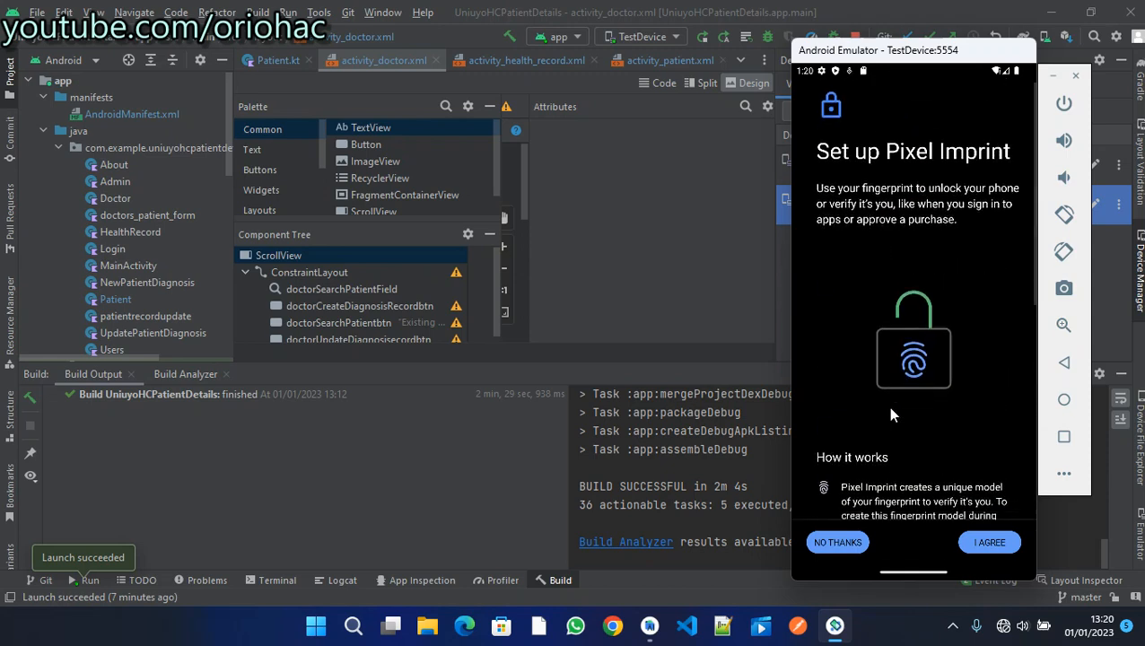
{"action": "left_click", "coordinate": [980, 554]}
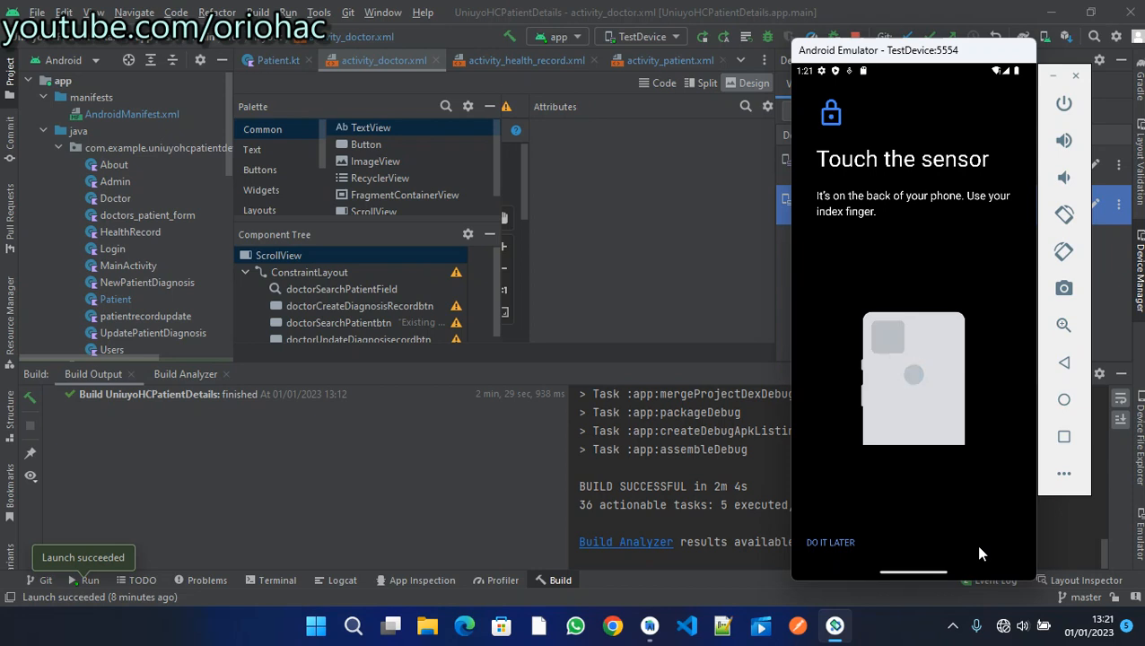
{"action": "left_click", "coordinate": [1064, 475]}
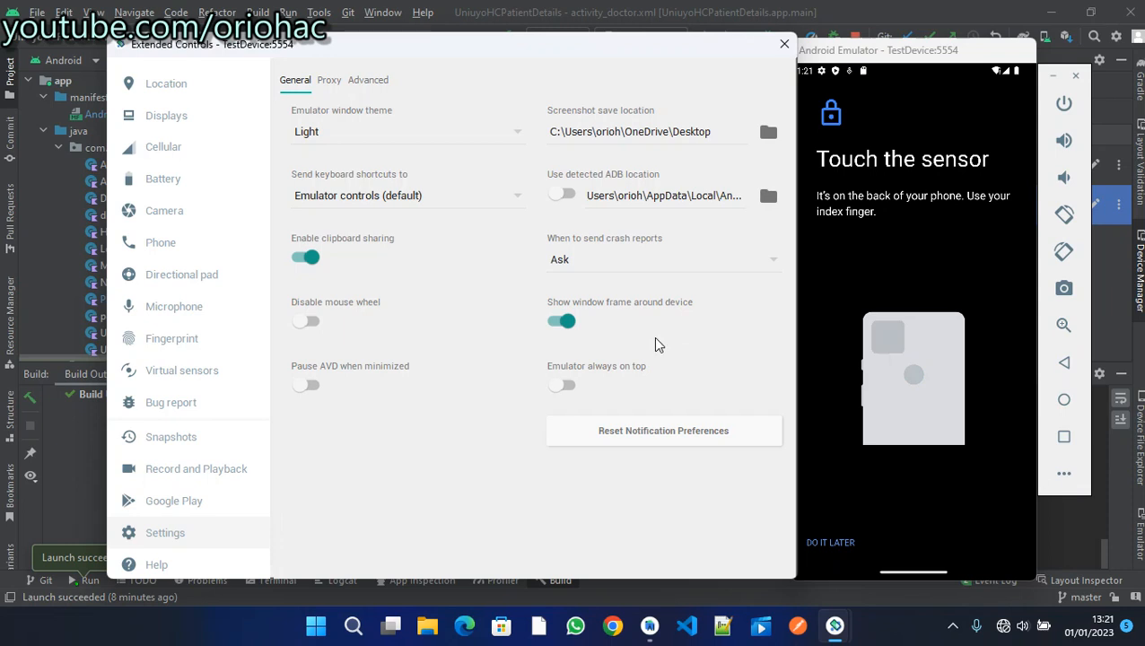
- In the Fingerprint panel, touch the sensor four times with Finger 1, then tap DONE
{"action": "left_click", "coordinate": [188, 339]}
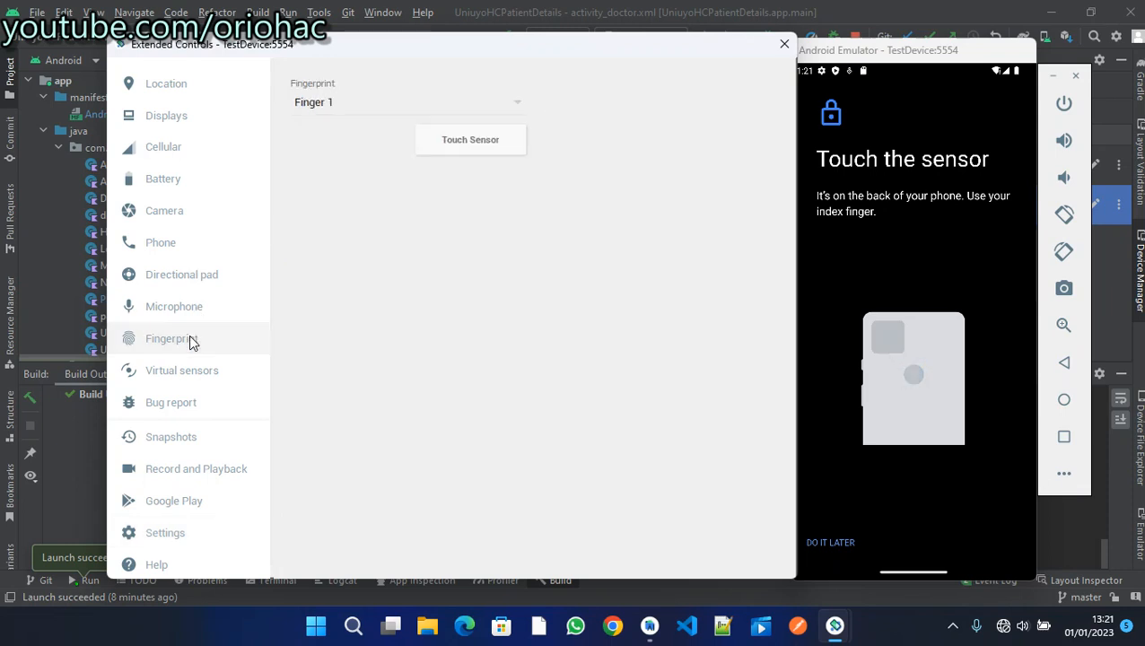
{"action": "left_click", "coordinate": [341, 105]}
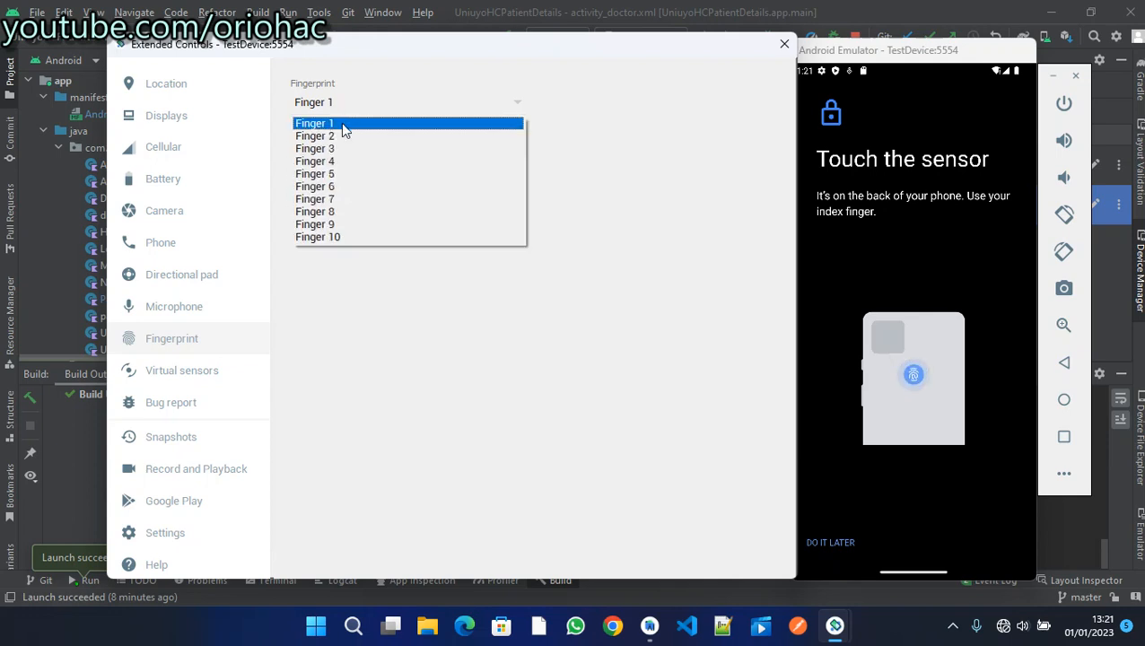
{"action": "left_click", "coordinate": [342, 125]}
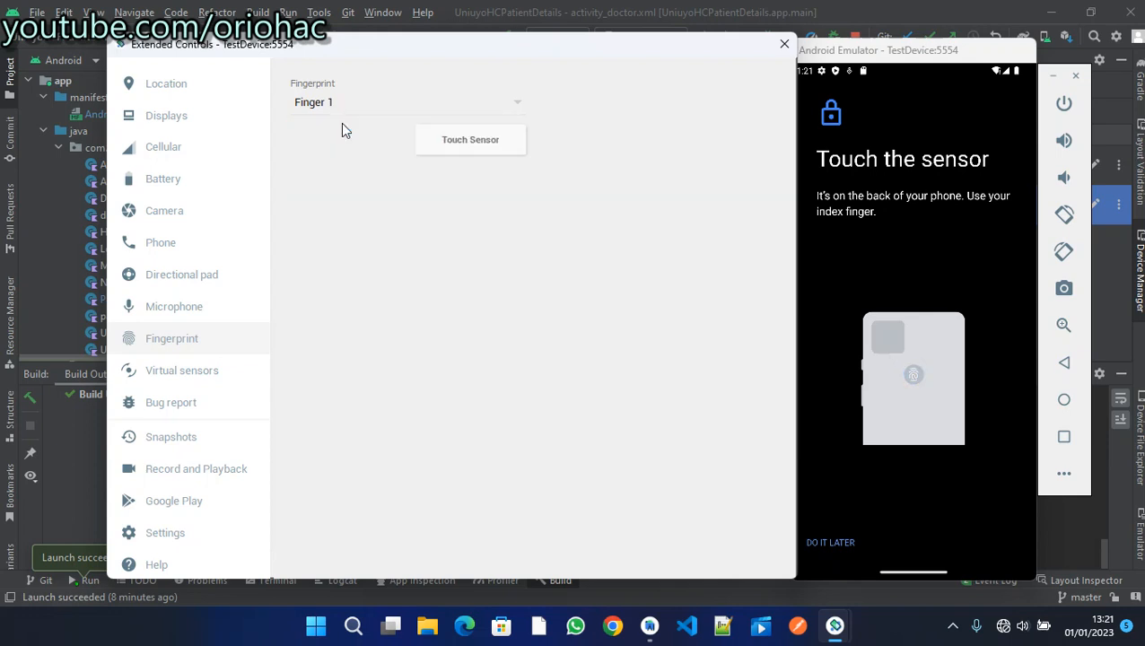
{"action": "left_click", "coordinate": [471, 141]}
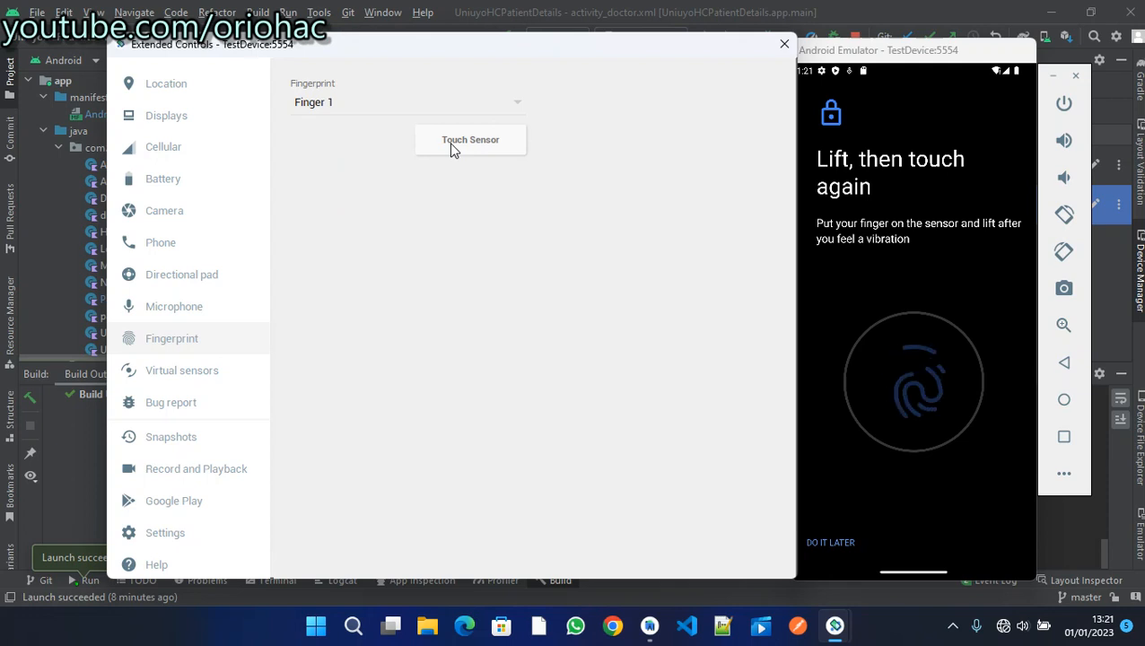
{"action": "left_click", "coordinate": [452, 144]}
{"action": "left_click", "coordinate": [452, 145]}
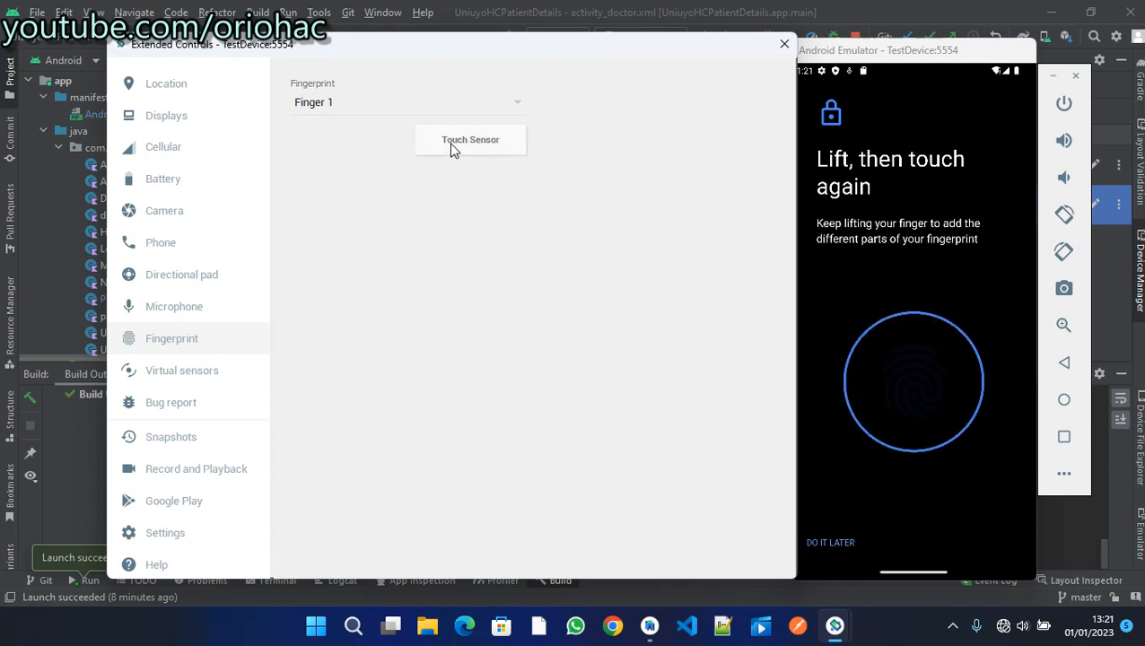
{"action": "left_click", "coordinate": [451, 144]}
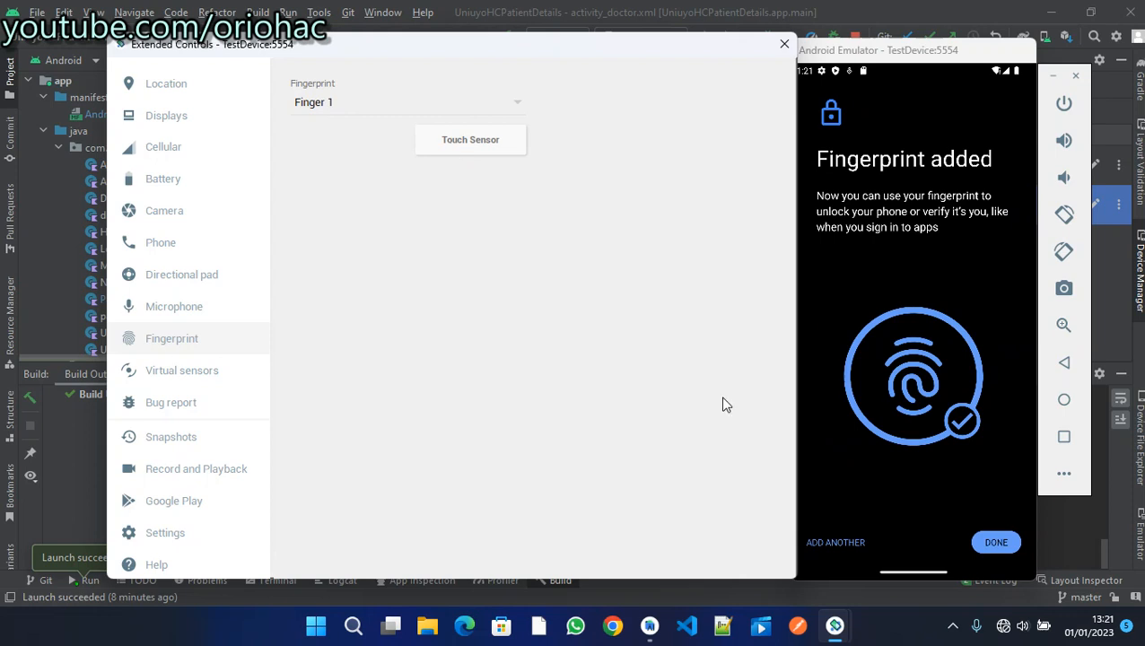
{"action": "left_click", "coordinate": [990, 544]}
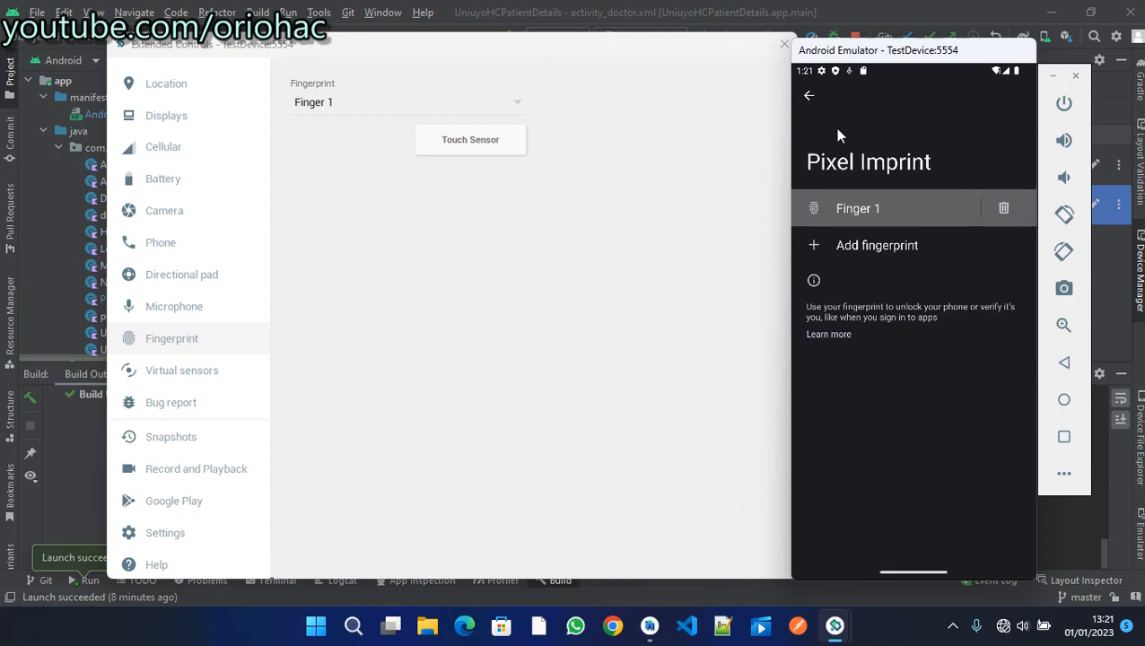
- Close Extended Controls and return to the Security settings
{"action": "left_click", "coordinate": [766, 61]}
{"action": "left_click", "coordinate": [783, 45]}
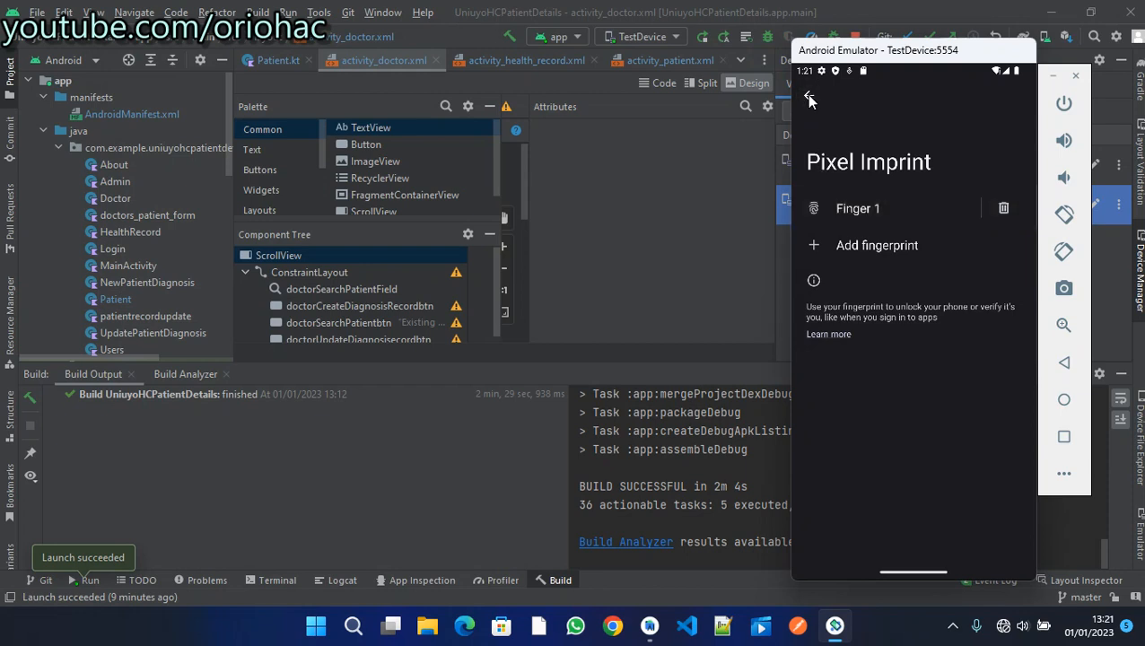
{"action": "left_click", "coordinate": [808, 97]}
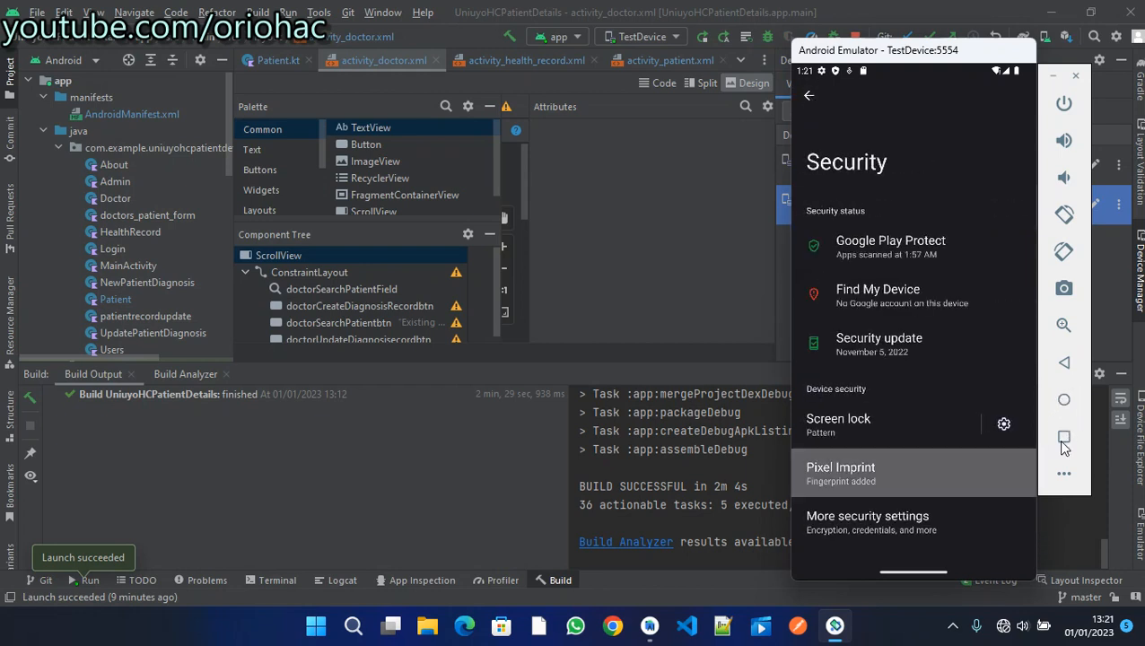
- Swipe away all recent app cards, then swipe up for the app drawer
{"action": "left_click", "coordinate": [1064, 437]}
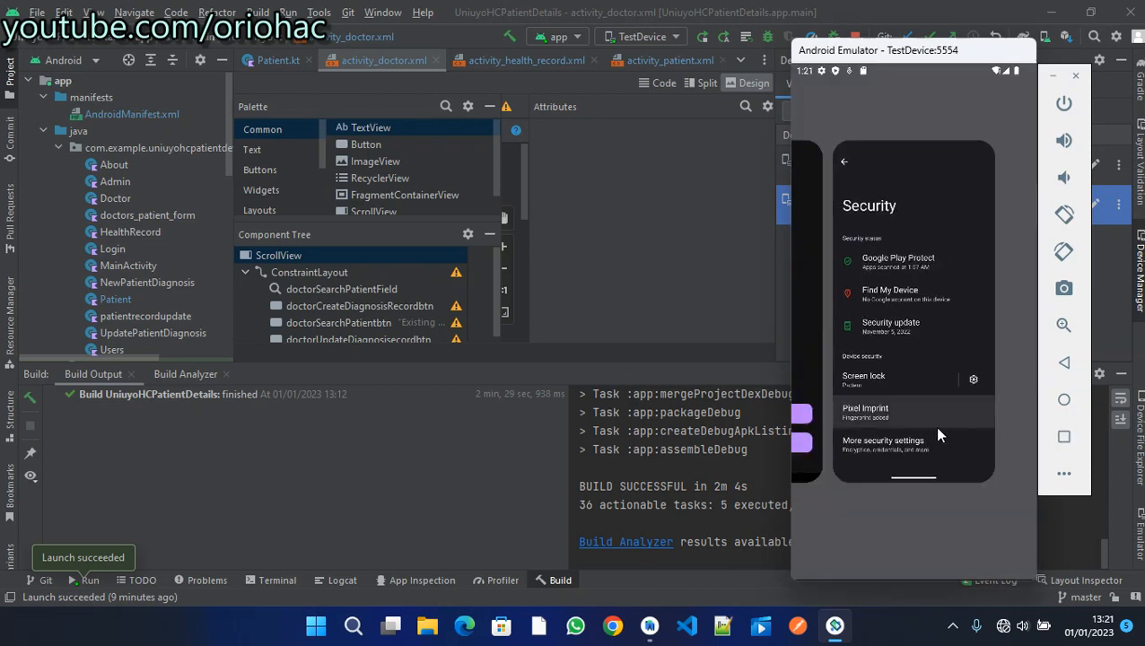
{"action": "left_click_drag", "start_coordinate": [934, 426], "coordinate": [921, 139]}
{"action": "left_click_drag", "start_coordinate": [926, 411], "coordinate": [891, 69]}
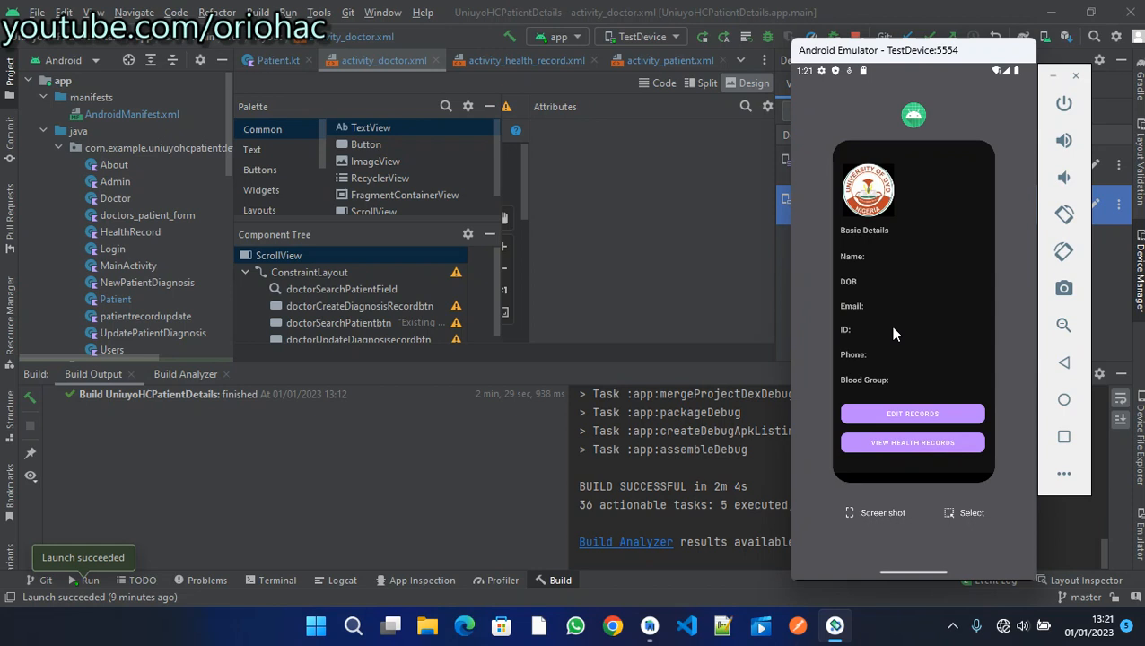
{"action": "left_click_drag", "start_coordinate": [917, 357], "coordinate": [906, 133]}
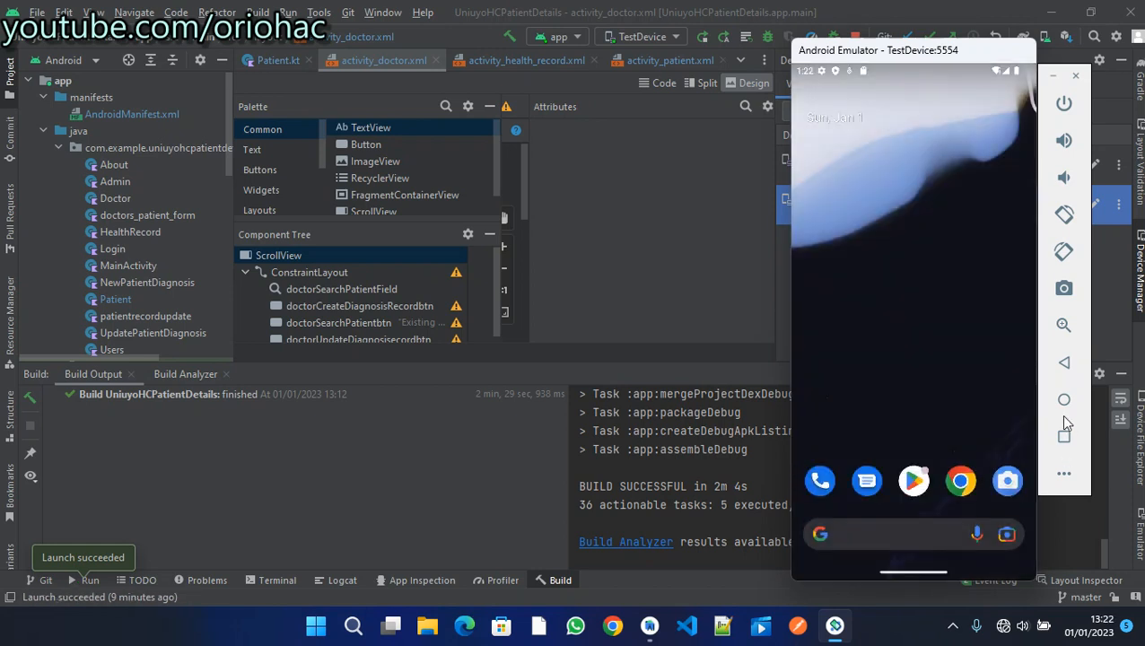
{"action": "left_click_drag", "start_coordinate": [952, 400], "coordinate": [937, 296]}
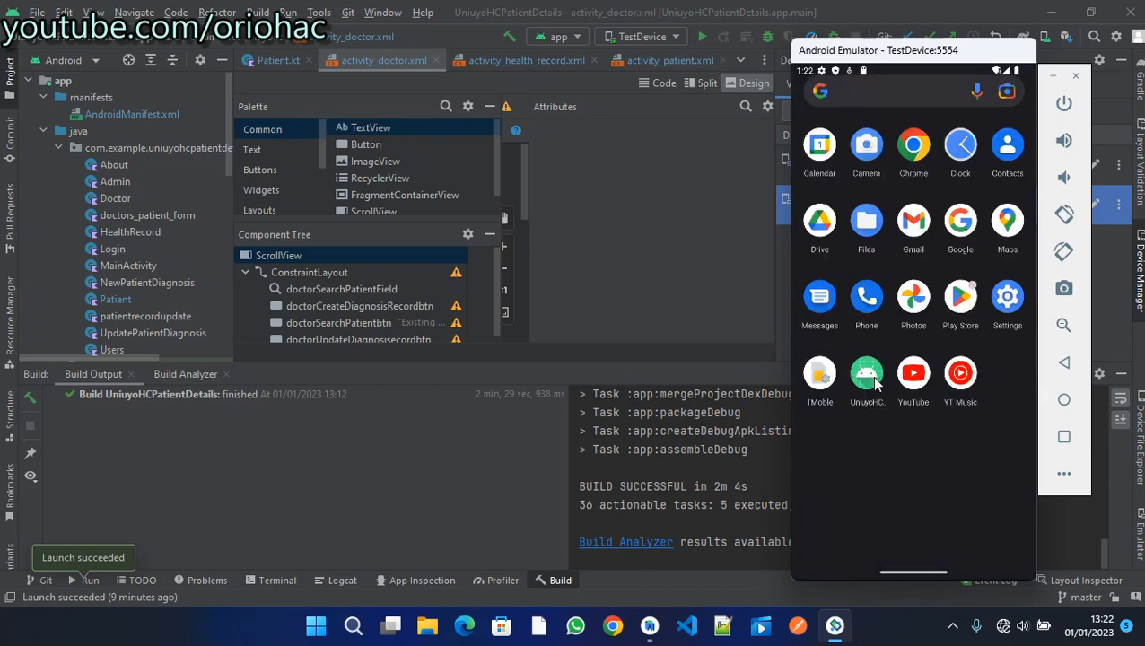
- Launch UniuyoHC, open the login-protected section, and log in with the filled credentials
{"action": "left_click", "coordinate": [866, 381]}
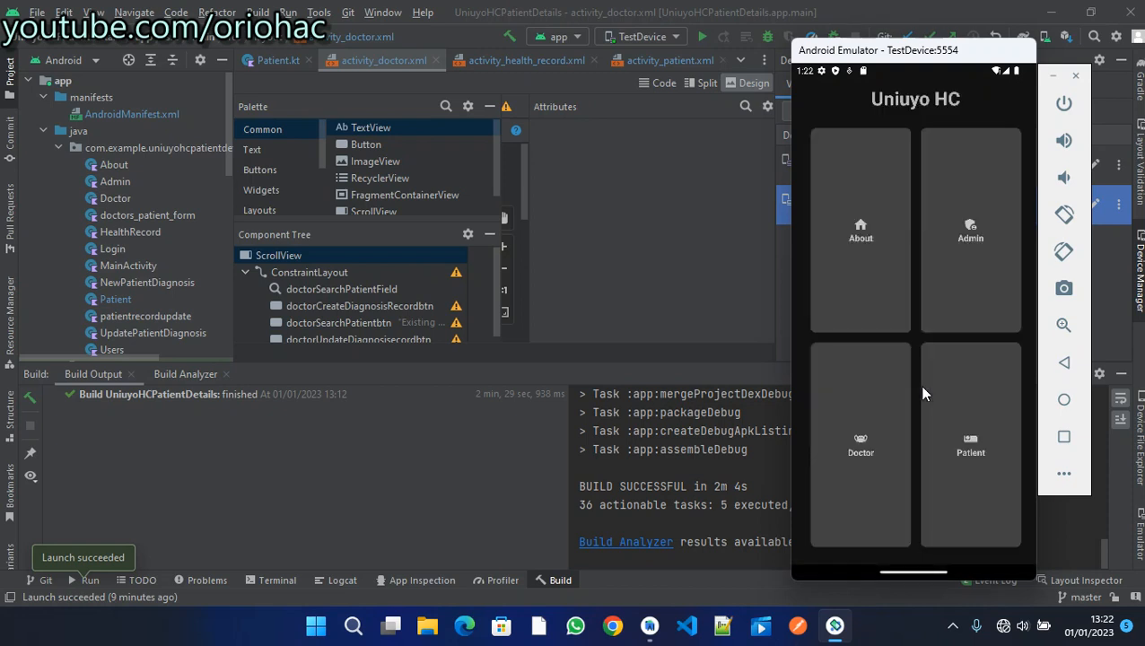
{"action": "left_click", "coordinate": [954, 422]}
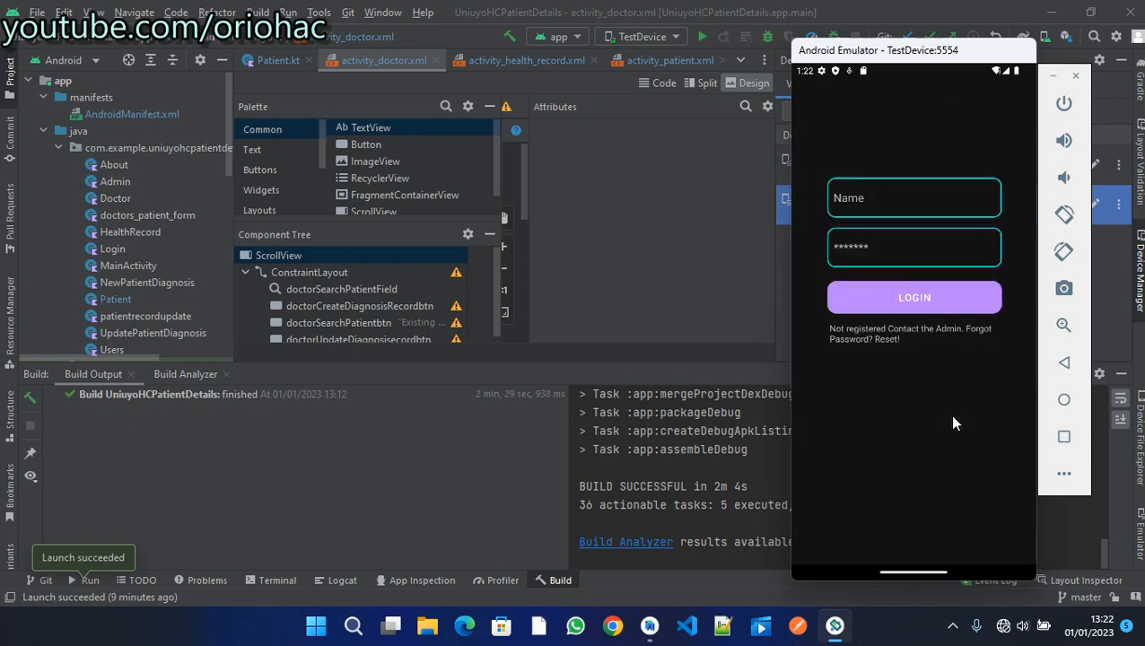
{"action": "left_click", "coordinate": [909, 303]}
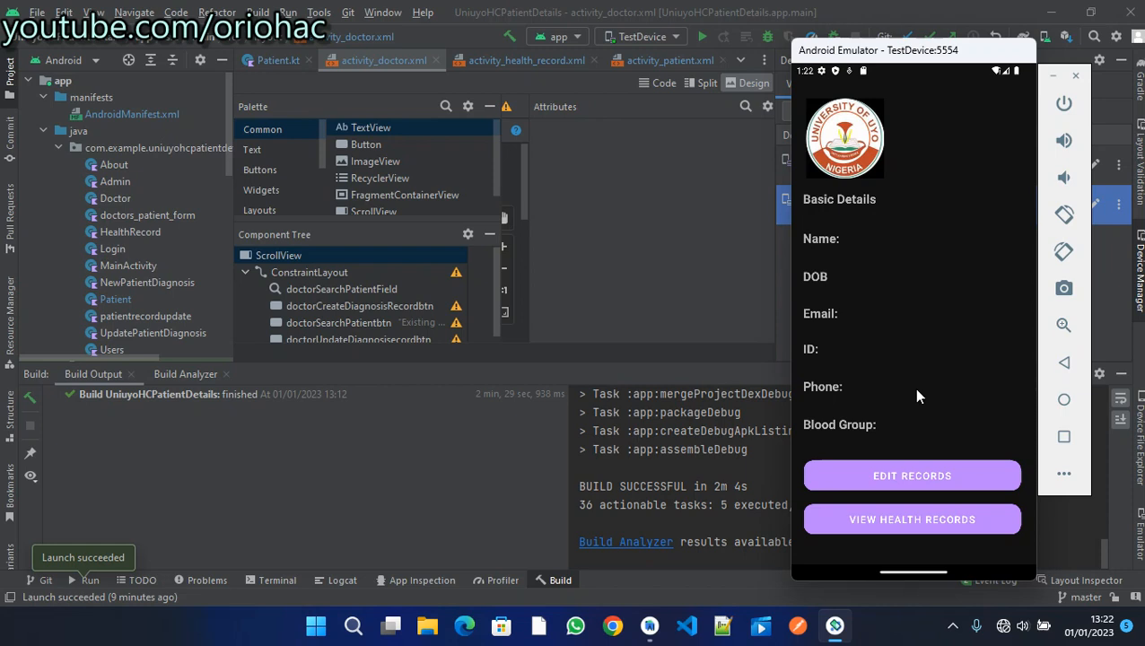
- Request health records and touch the sensor with Finger 2, which is rejected
{"action": "left_click", "coordinate": [872, 521]}
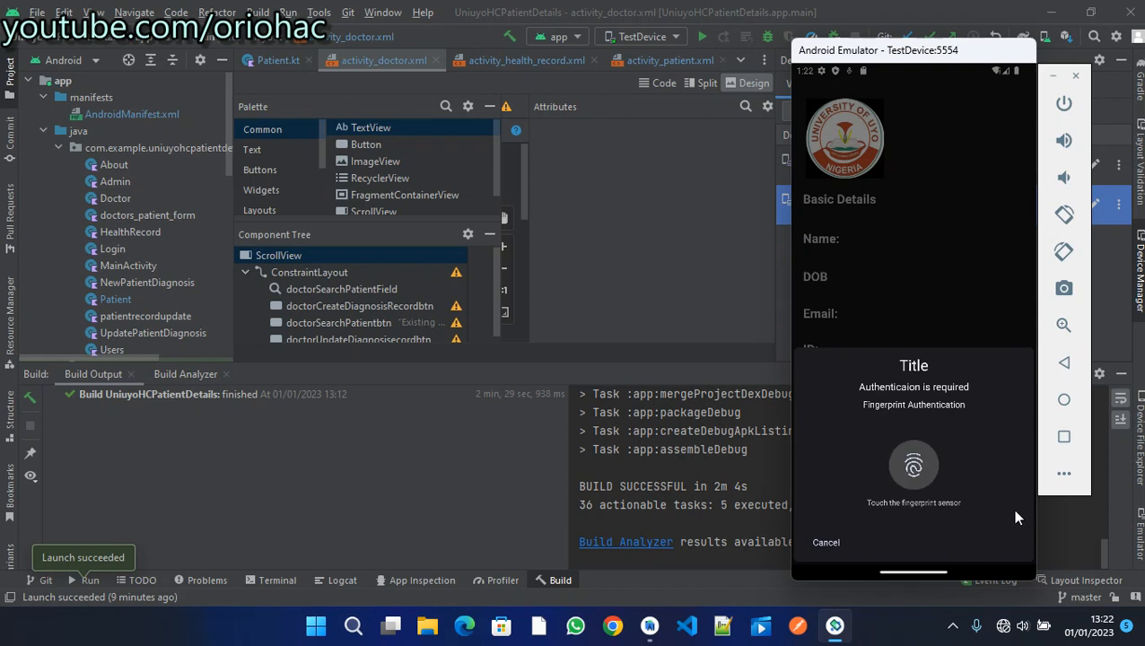
{"action": "left_click", "coordinate": [1063, 473]}
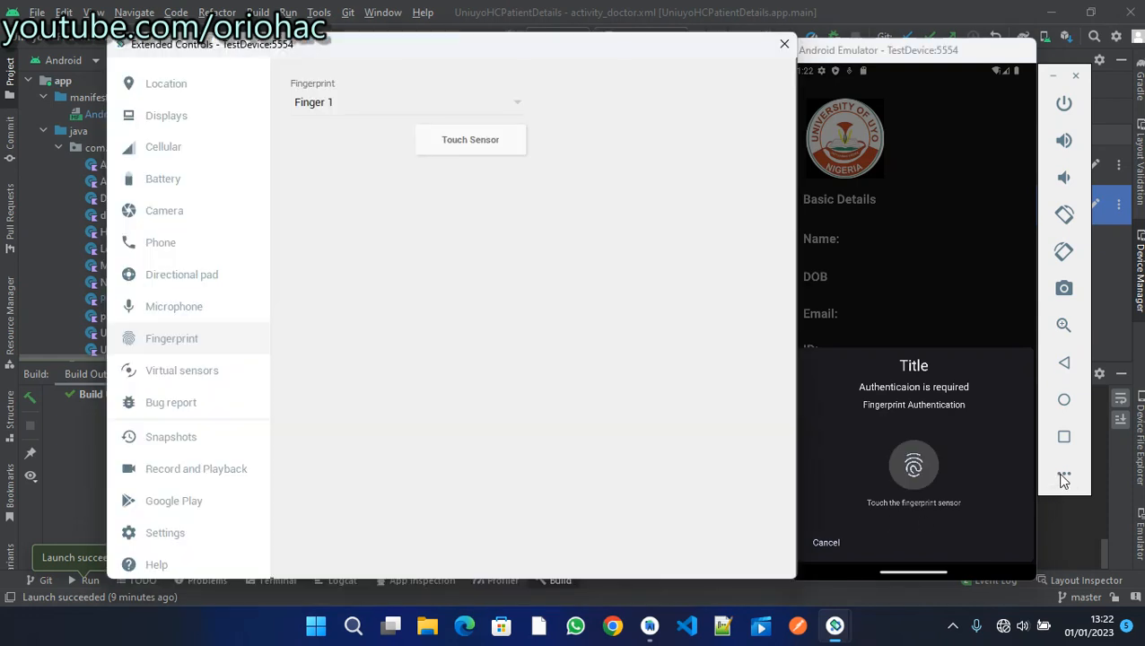
{"action": "left_click", "coordinate": [513, 104]}
{"action": "left_click", "coordinate": [474, 137]}
{"action": "left_click", "coordinate": [474, 139]}
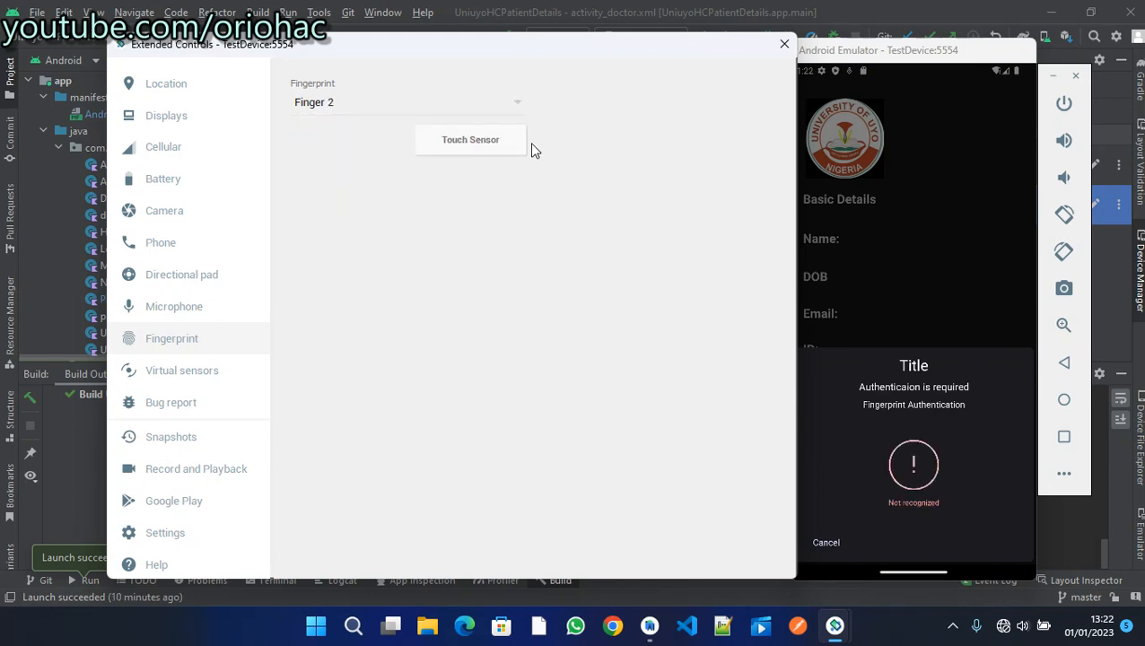
- Switch the simulated finger to Finger 1 and touch the sensor to authenticate
{"action": "left_click", "coordinate": [427, 109]}
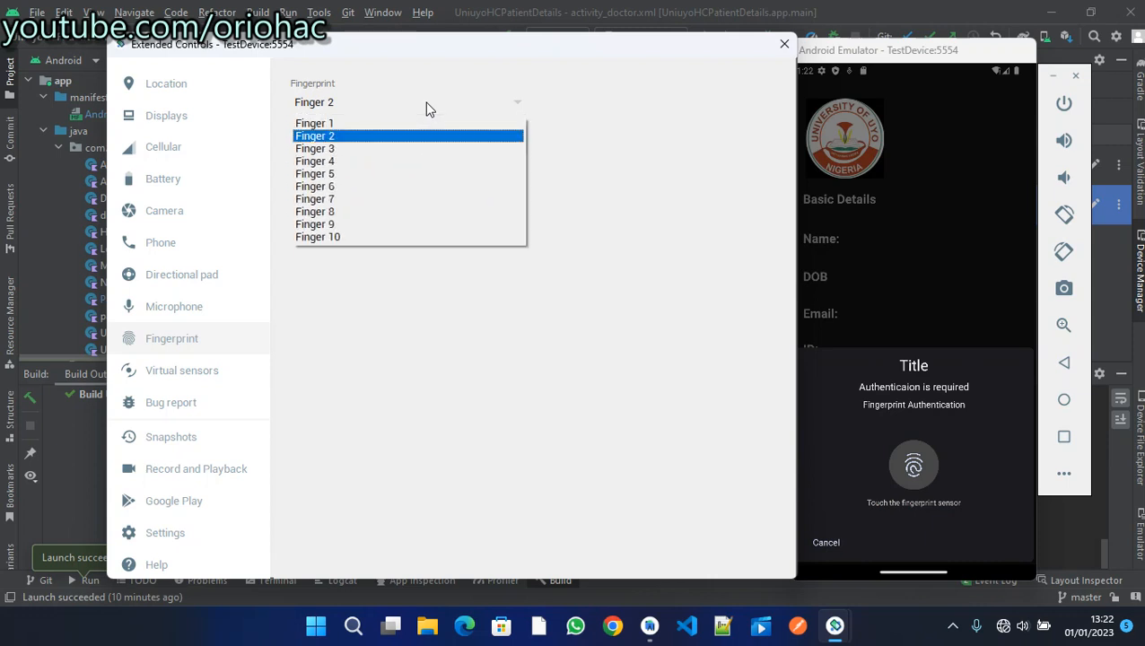
{"action": "left_click", "coordinate": [428, 109]}
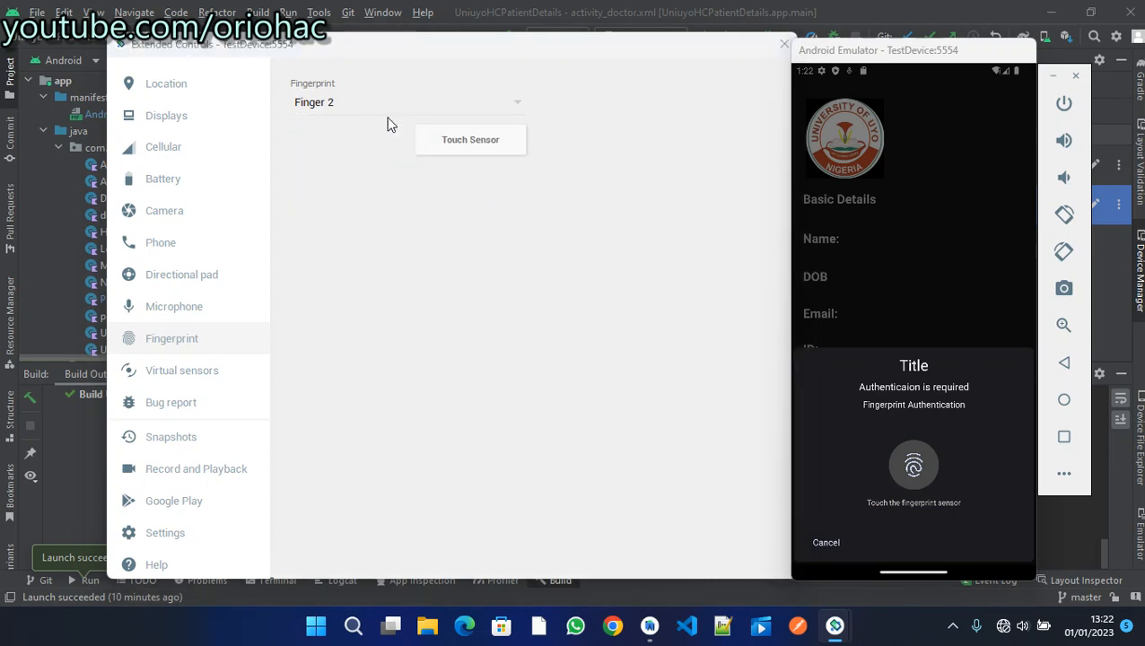
{"action": "left_click", "coordinate": [369, 104]}
{"action": "left_click", "coordinate": [355, 125]}
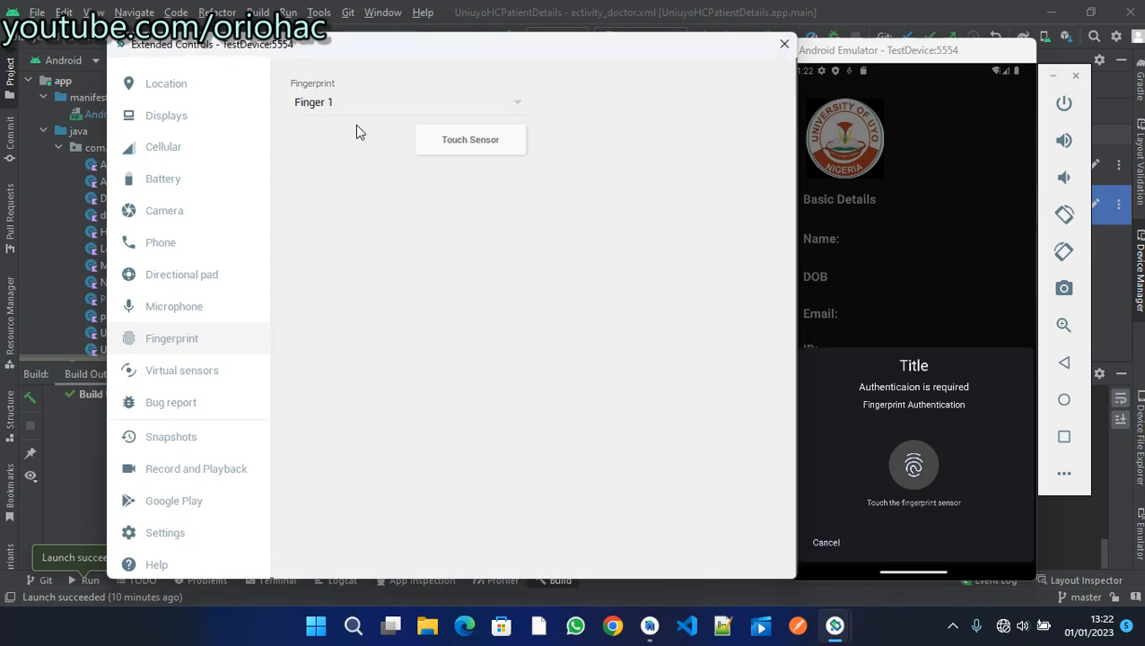
{"action": "left_click", "coordinate": [434, 147]}
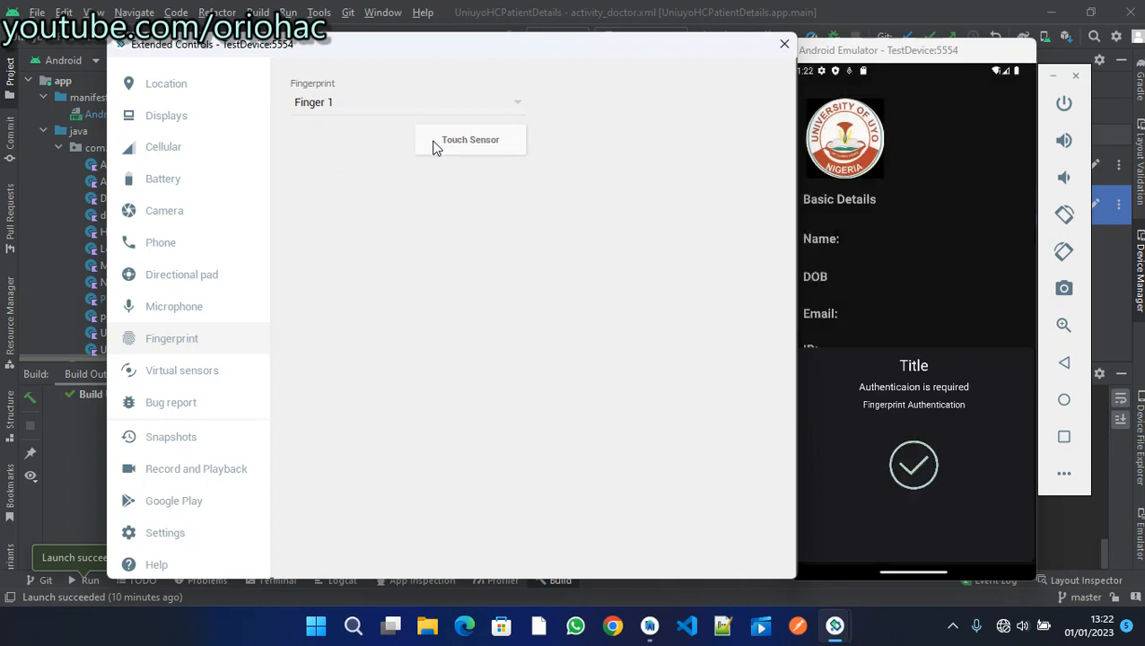